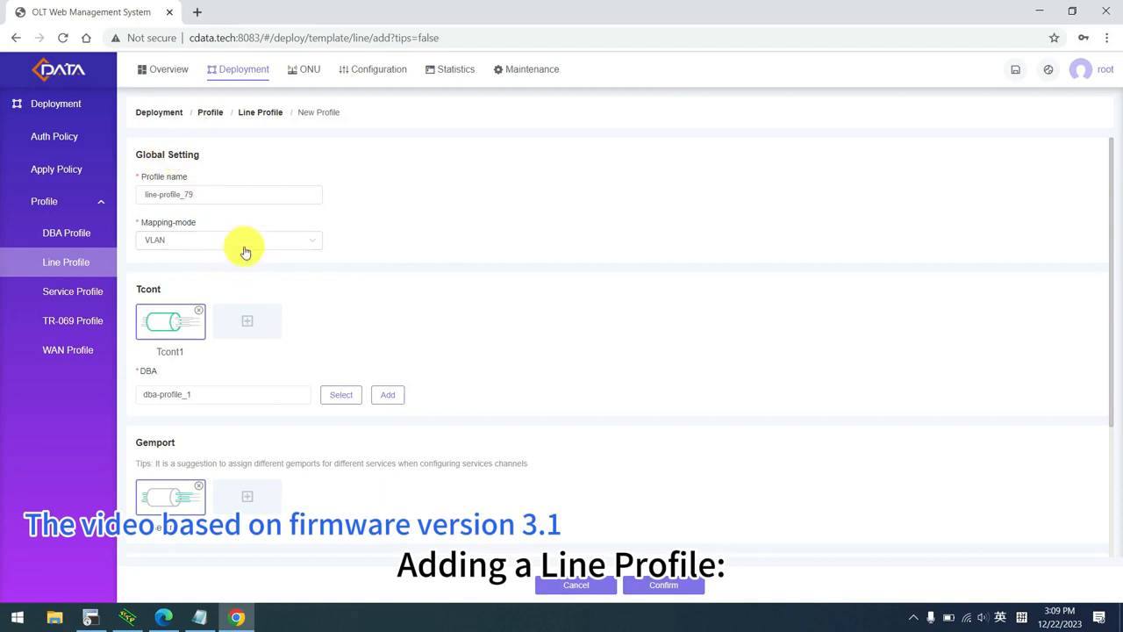
Keep the name line-profile_79 and enter User VLAN 500 in the new line profile.
{"action": "left_click_drag", "start_coordinate": [185, 196], "coordinate": [195, 193]}
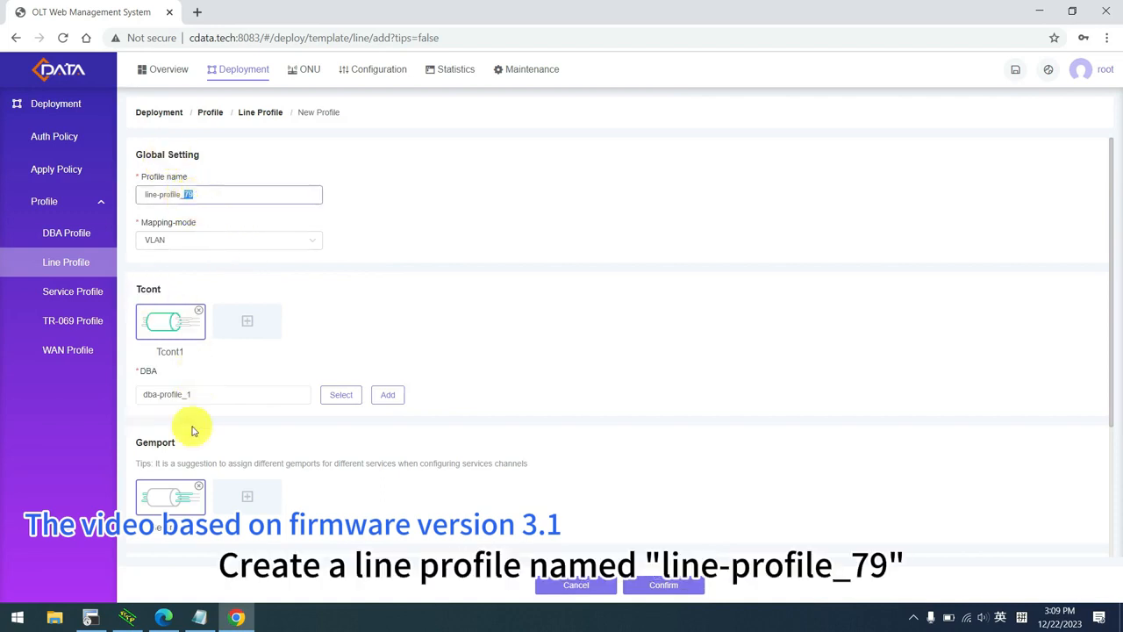
{"action": "scroll", "coordinate": [188, 427], "scroll_direction": "down", "scroll_amount": 3}
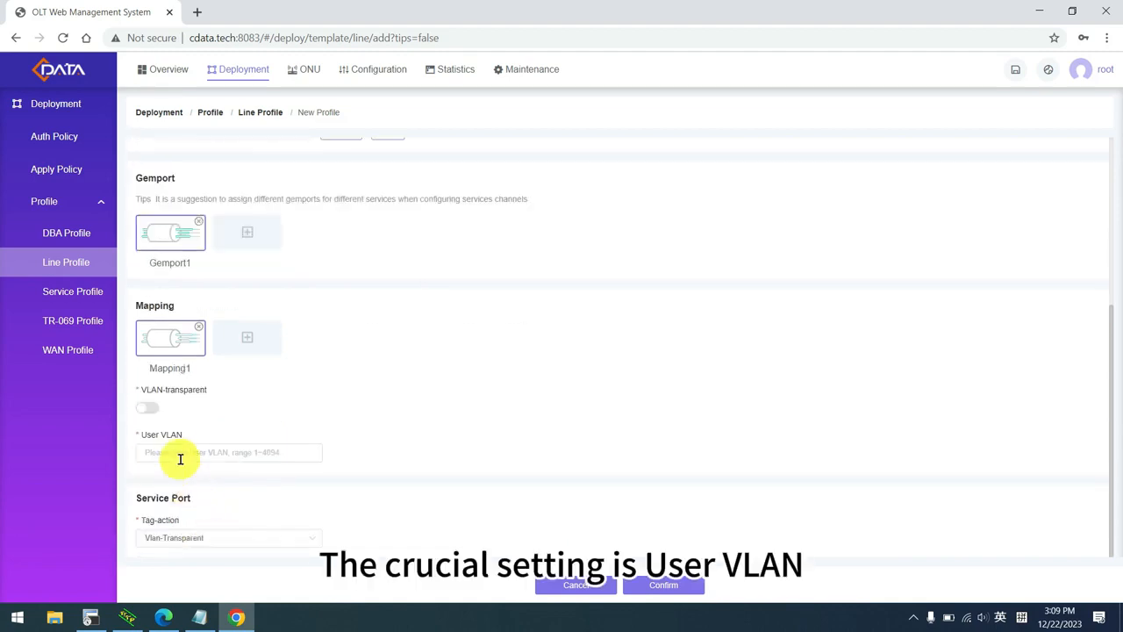
{"action": "left_click", "coordinate": [179, 449]}
{"action": "type", "text": "500"}
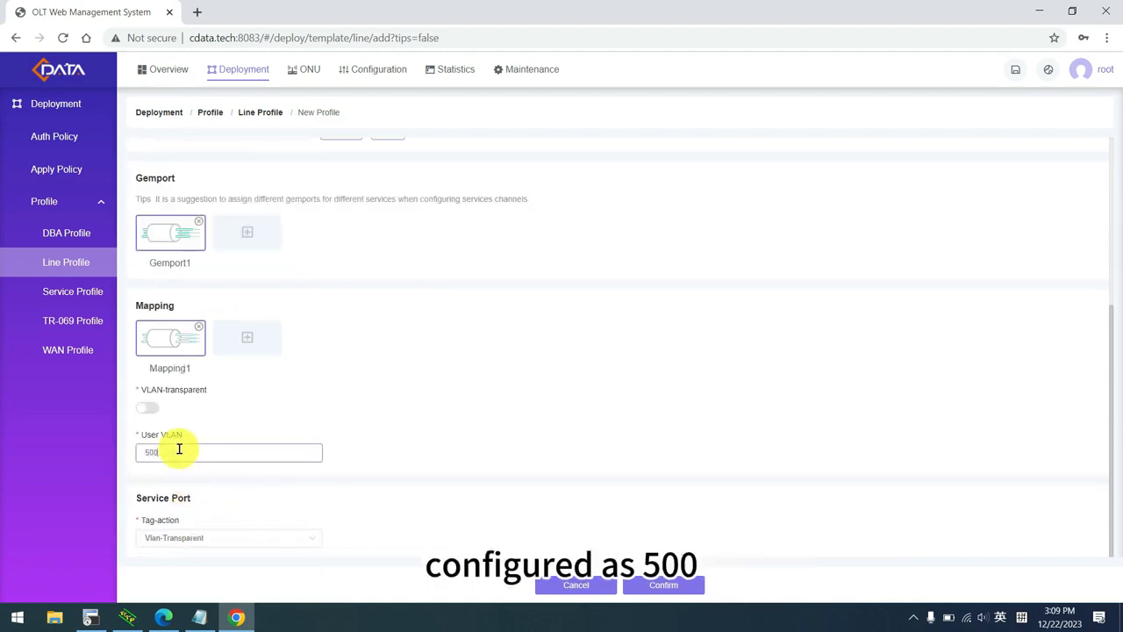
{"action": "scroll", "coordinate": [207, 418], "scroll_direction": "up", "scroll_amount": 3}
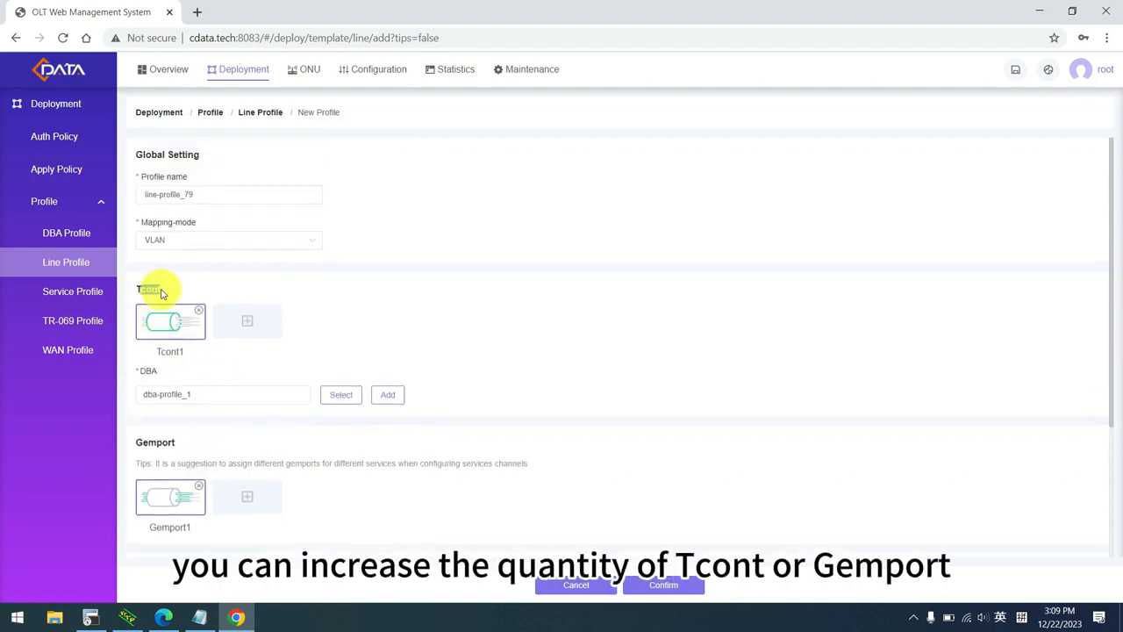
{"action": "left_click_drag", "start_coordinate": [143, 442], "coordinate": [237, 444]}
{"action": "scroll", "coordinate": [227, 447], "scroll_direction": "down", "scroll_amount": 3}
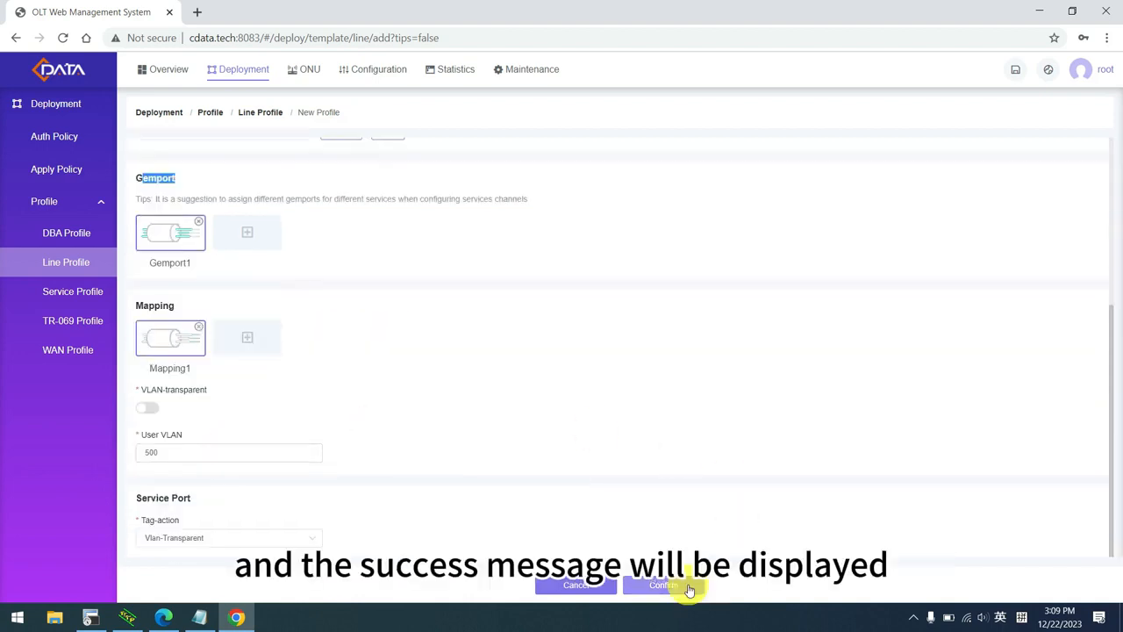
Add a new service profile named srv-profile_84.
{"action": "left_click", "coordinate": [59, 299]}
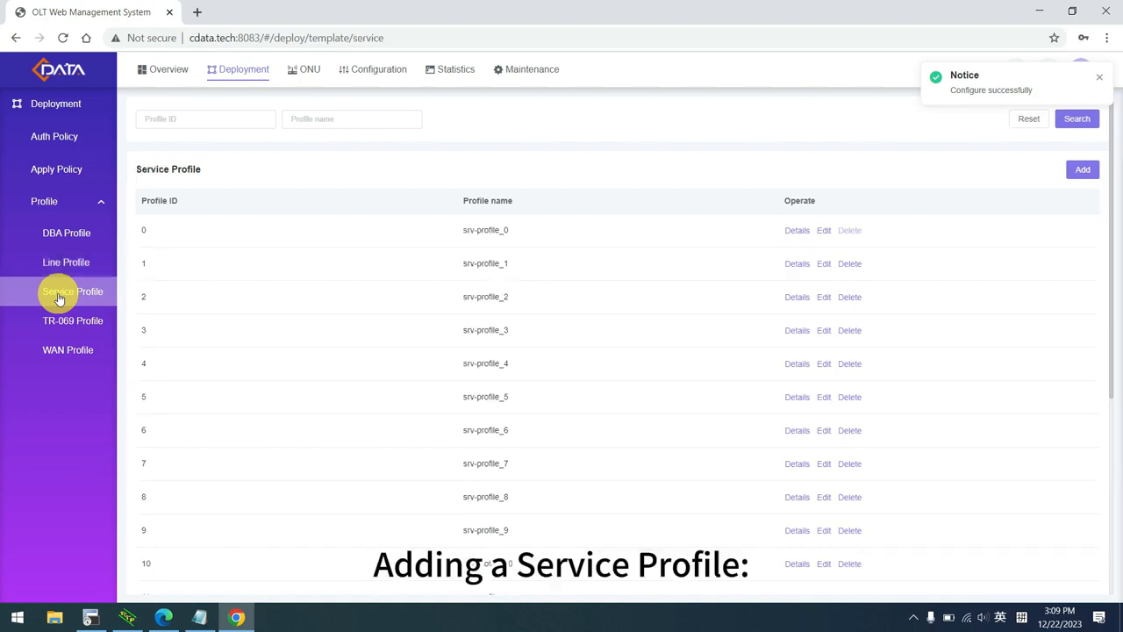
{"action": "left_click", "coordinate": [1085, 171]}
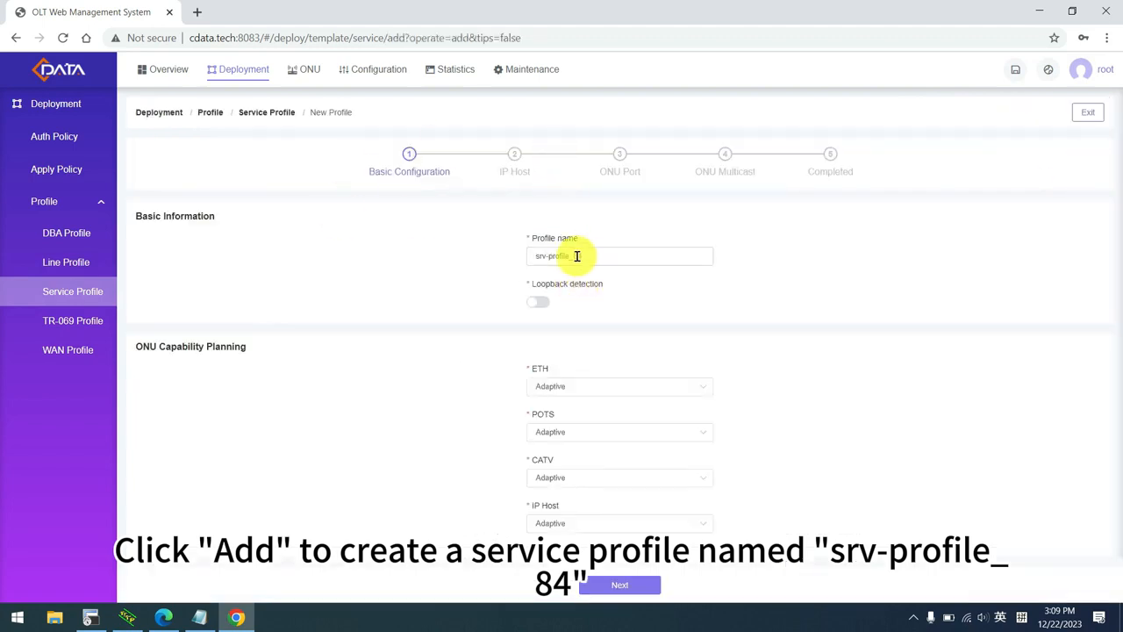
{"action": "left_click", "coordinate": [595, 255]}
{"action": "type", "text": "srv-profile_84"}
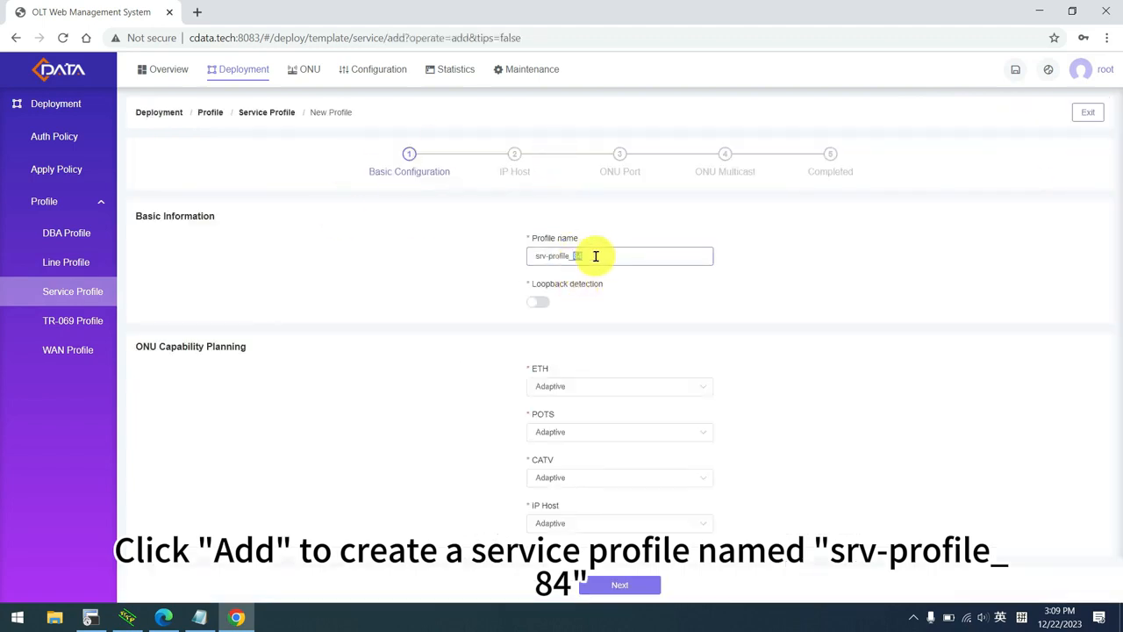
Enable loopback detection, keep ETH ports Adaptive, and save the basic settings.
{"action": "left_click", "coordinate": [538, 302]}
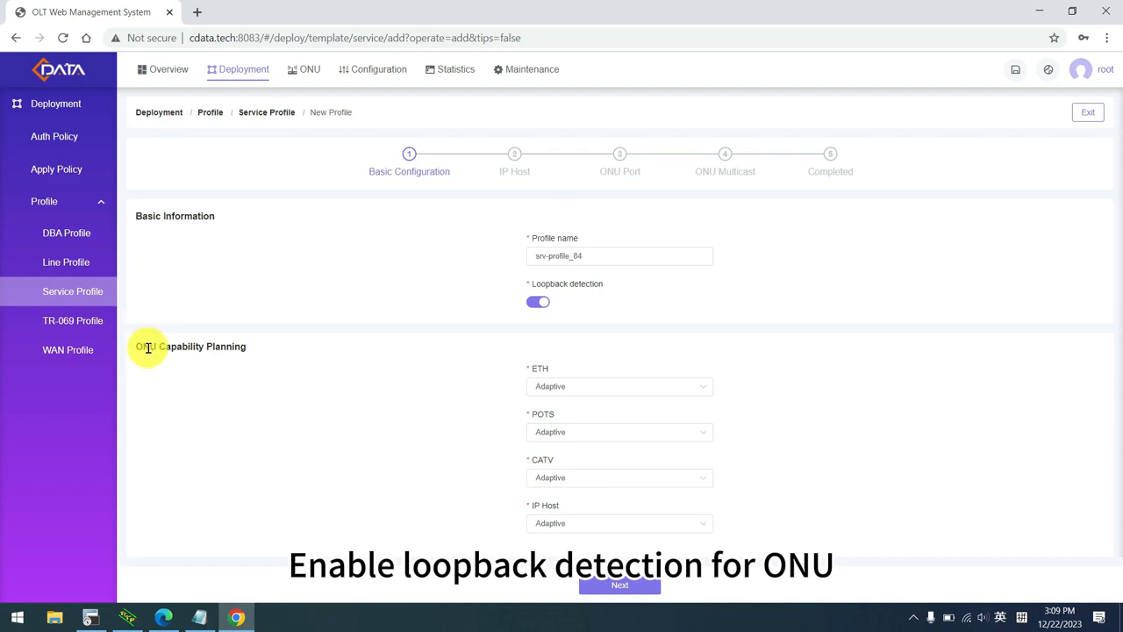
{"action": "left_click_drag", "start_coordinate": [150, 347], "coordinate": [270, 346]}
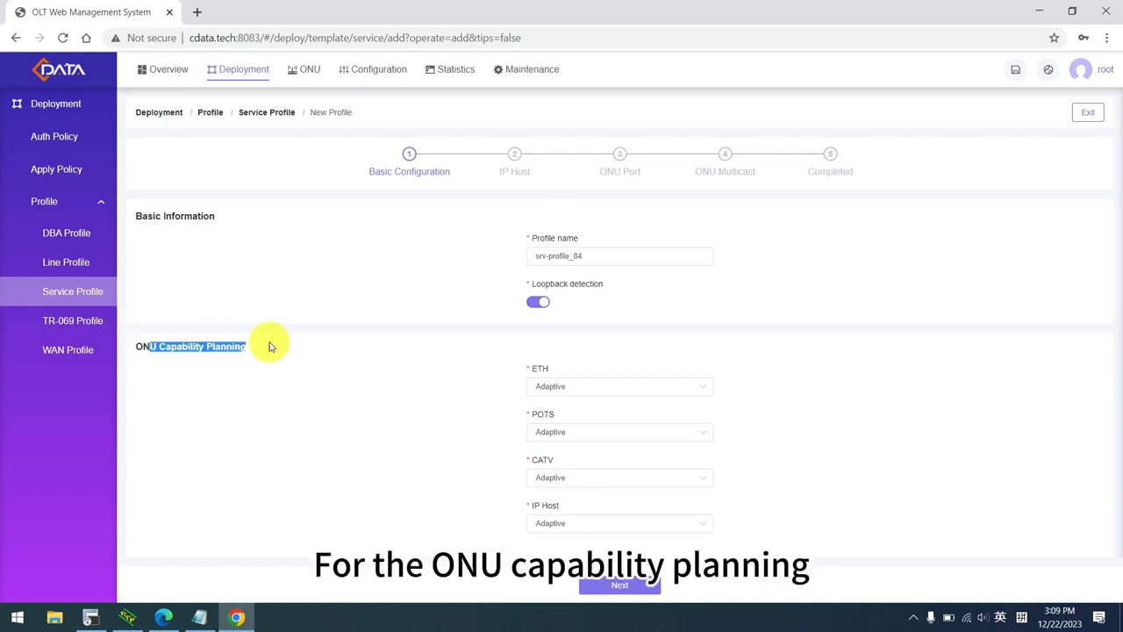
{"action": "left_click", "coordinate": [578, 392]}
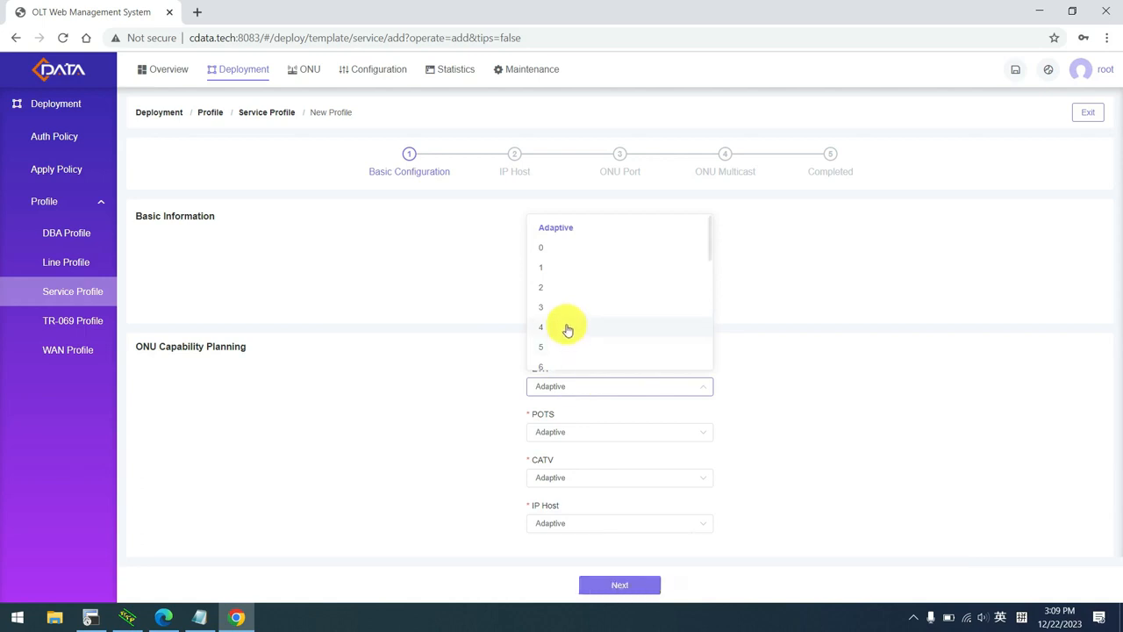
{"action": "left_click", "coordinate": [810, 394]}
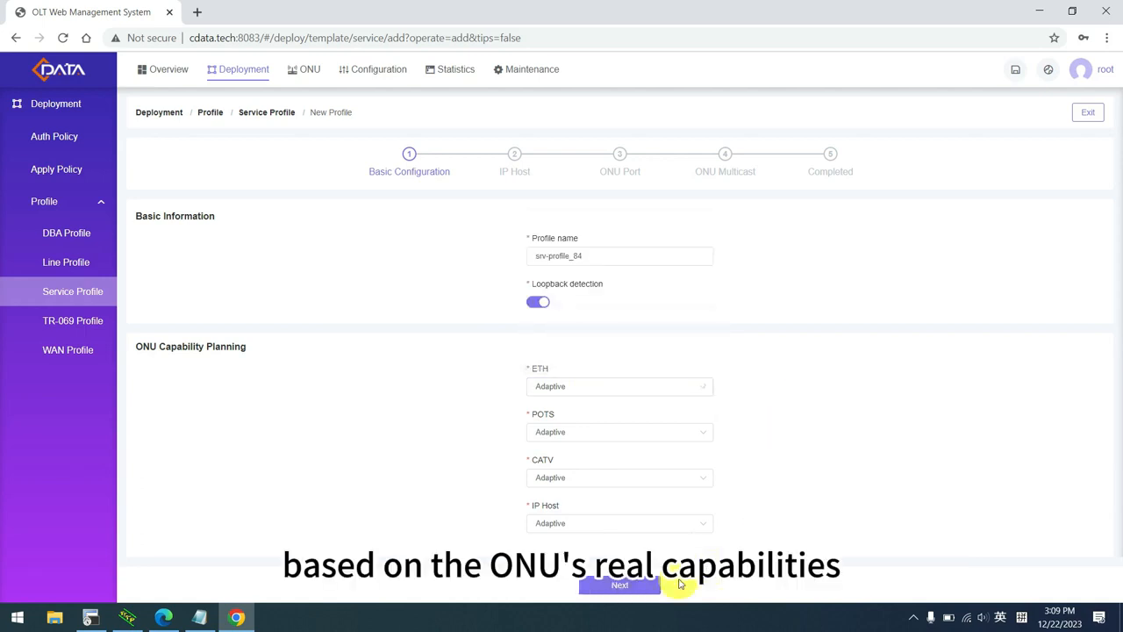
{"action": "left_click", "coordinate": [645, 586]}
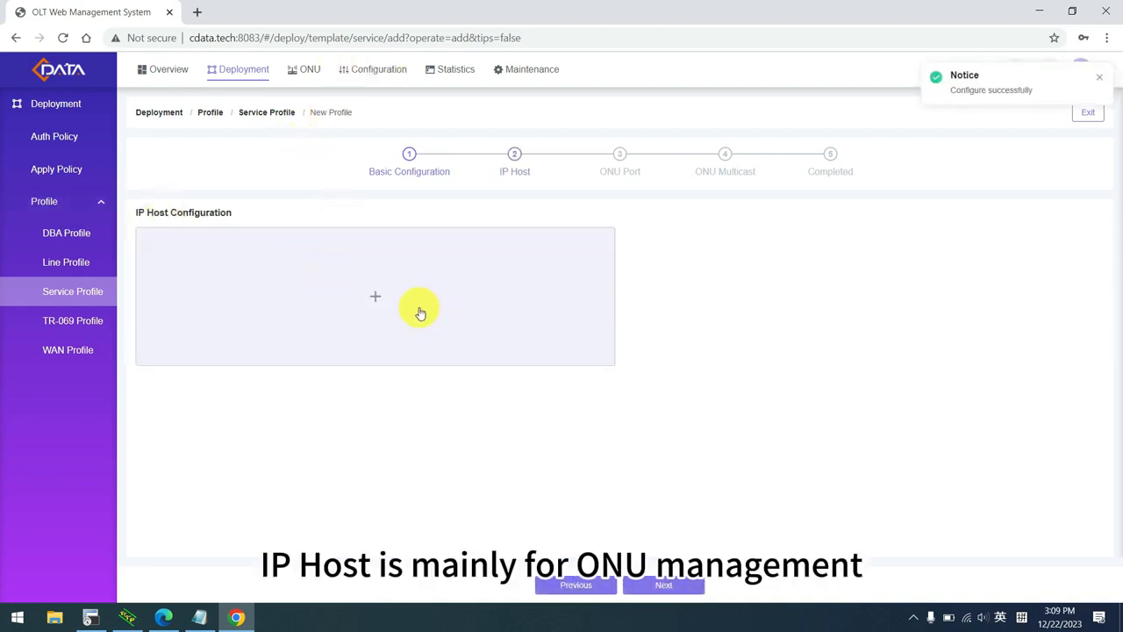
Add IP Host 0 in DHCP mode with VLAN 500, then continue to the ONU Port step.
{"action": "left_click", "coordinate": [376, 302]}
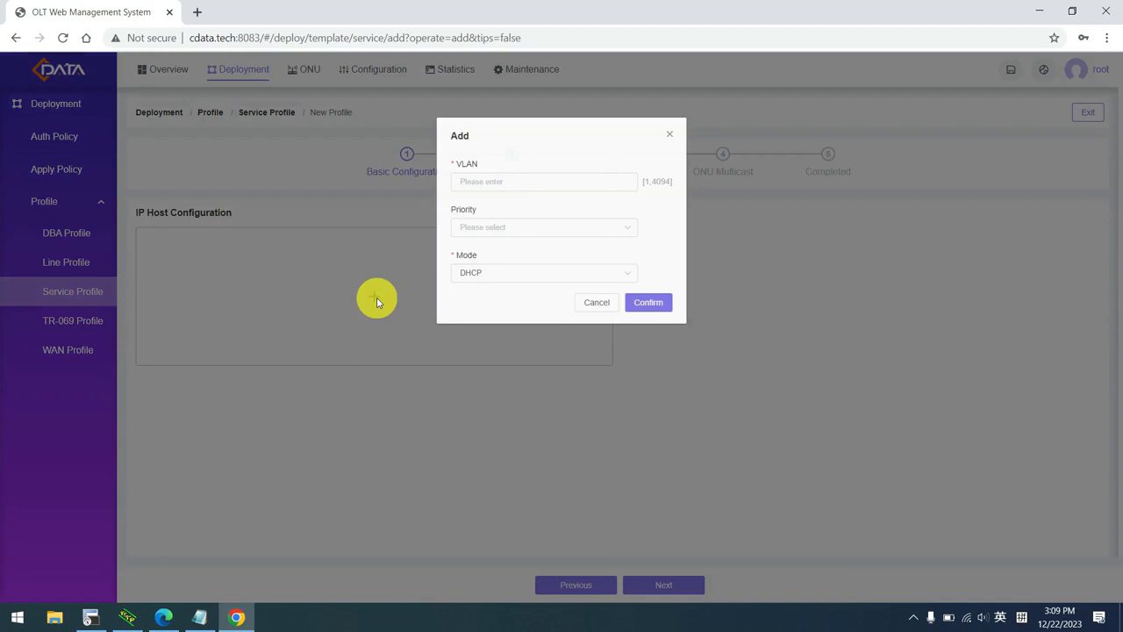
{"action": "left_click", "coordinate": [549, 274]}
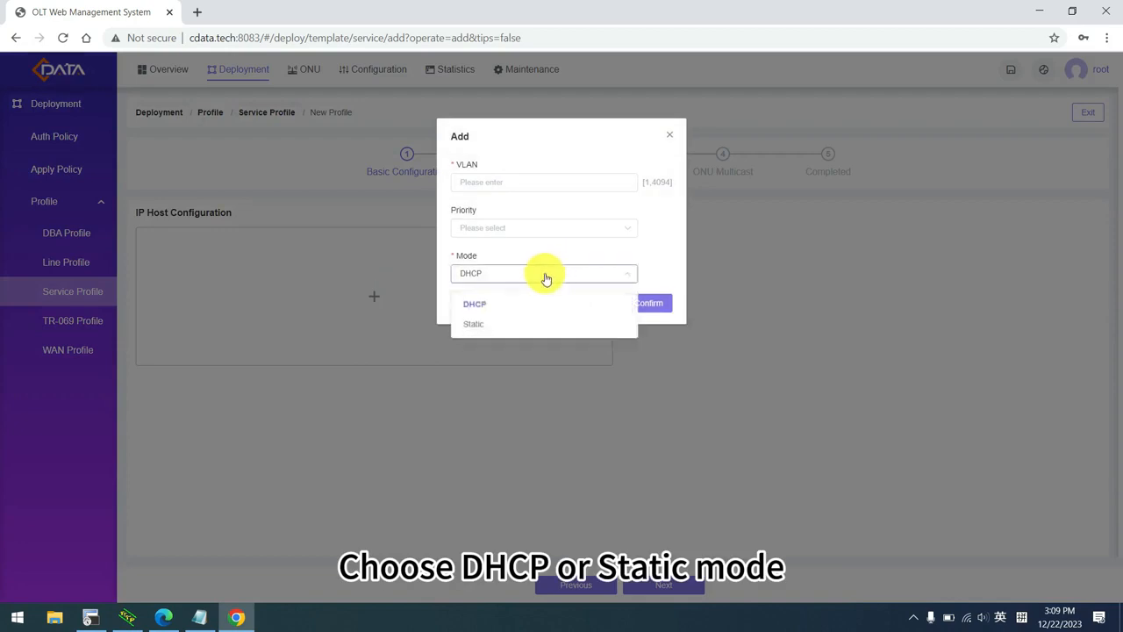
{"action": "left_click", "coordinate": [484, 307]}
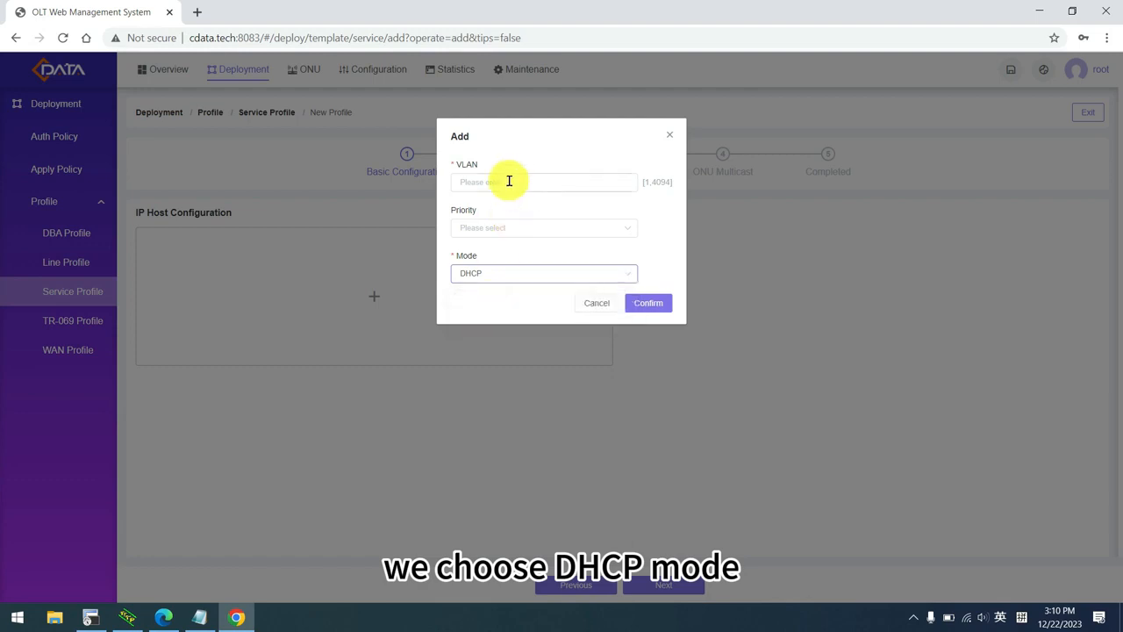
{"action": "left_click", "coordinate": [509, 181]}
{"action": "type", "text": "500"}
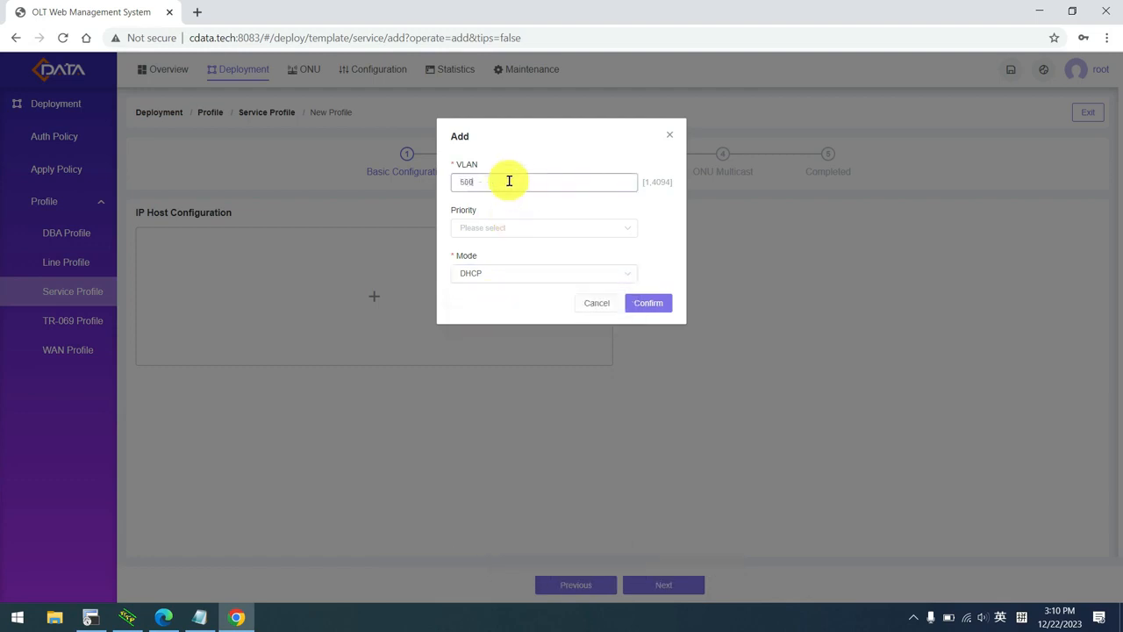
{"action": "left_click", "coordinate": [649, 303]}
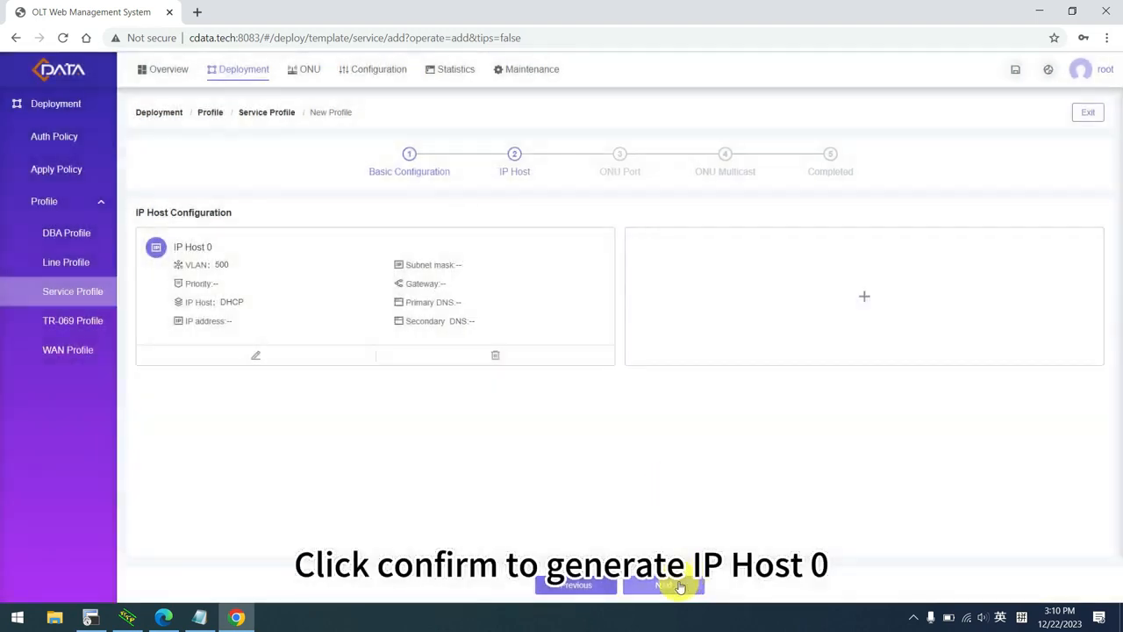
{"action": "left_click", "coordinate": [680, 586]}
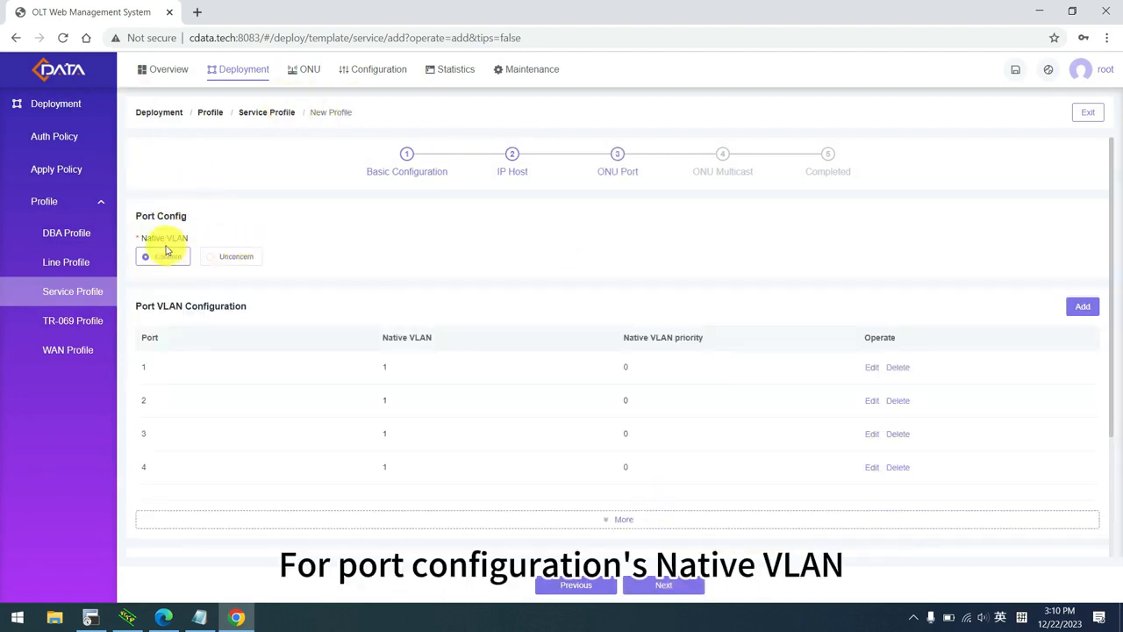
Set ONU port 1's native VLAN to 500.
{"action": "left_click", "coordinate": [235, 259]}
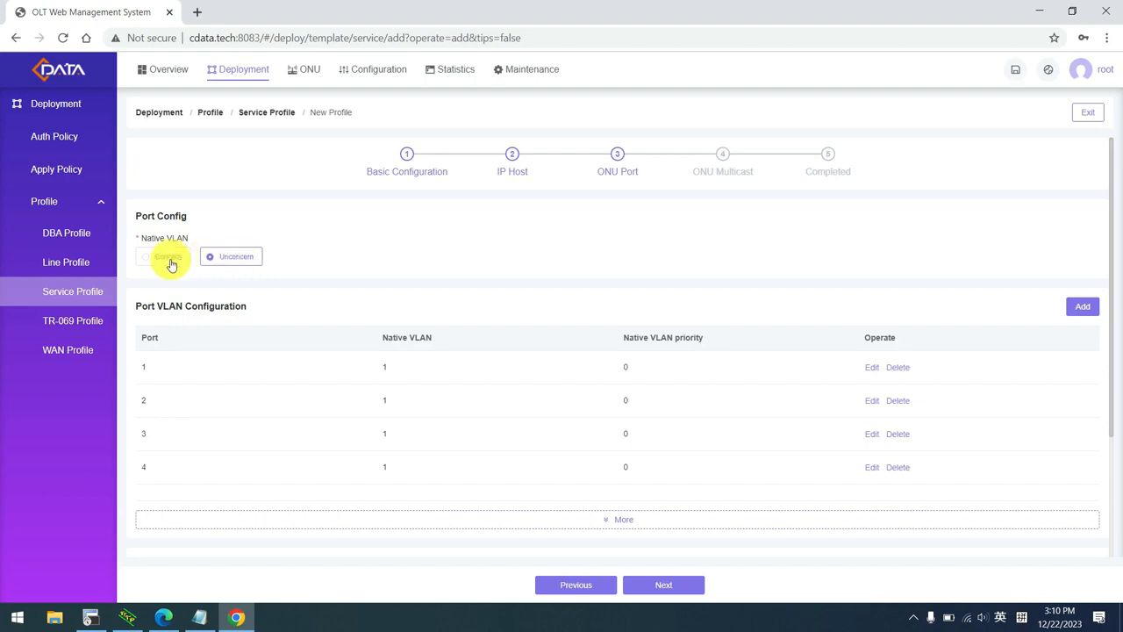
{"action": "left_click", "coordinate": [873, 367]}
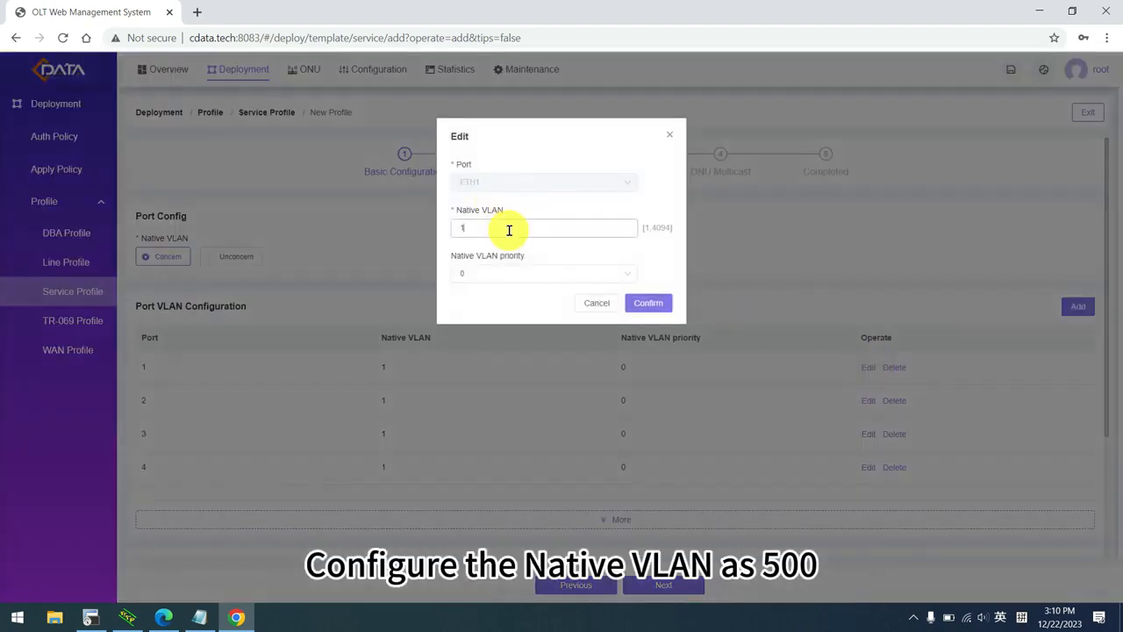
{"action": "type", "text": "500"}
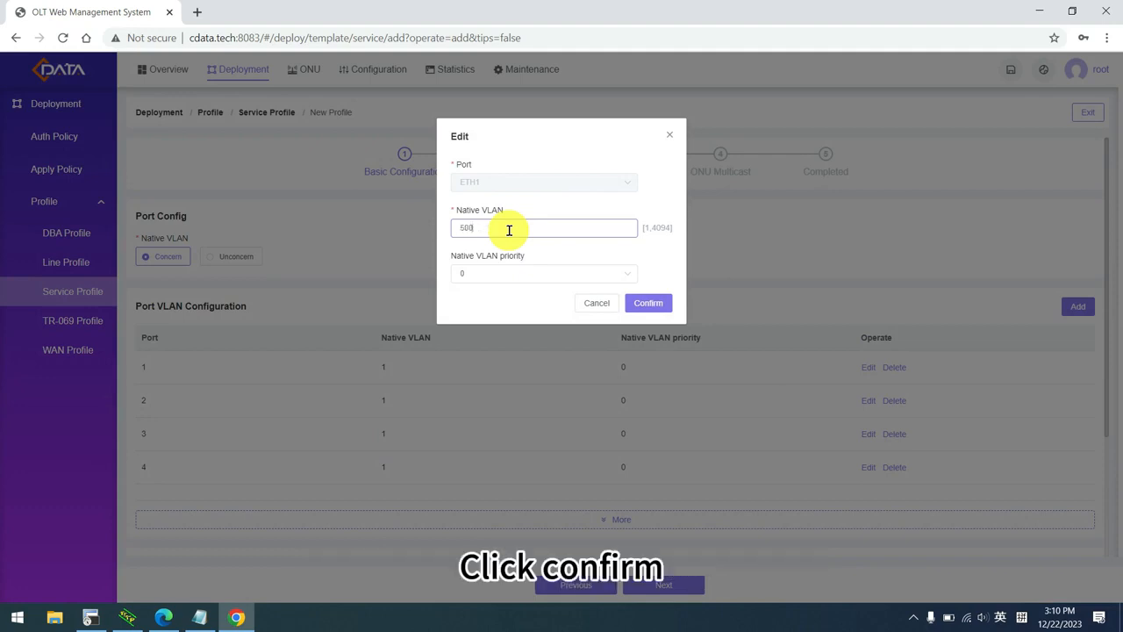
{"action": "left_click", "coordinate": [640, 304]}
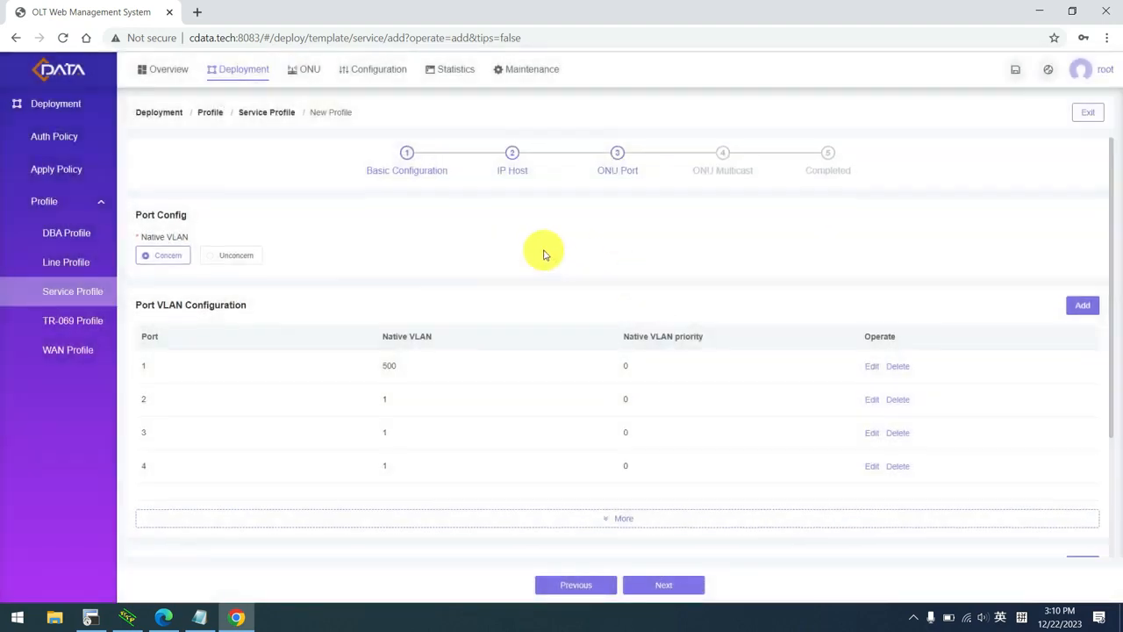
{"action": "scroll", "coordinate": [544, 255], "scroll_direction": "down", "scroll_amount": 2}
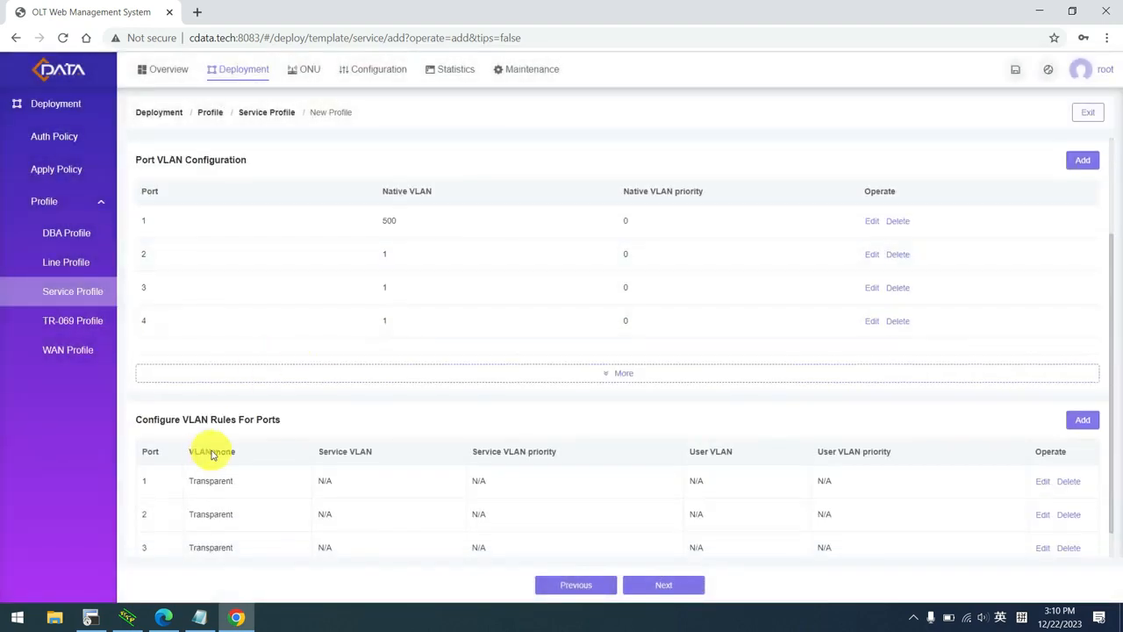
Change port 1's VLAN rule to Trunk mode with User VLAN 500.
{"action": "left_click", "coordinate": [1050, 485]}
{"action": "left_click", "coordinate": [531, 229]}
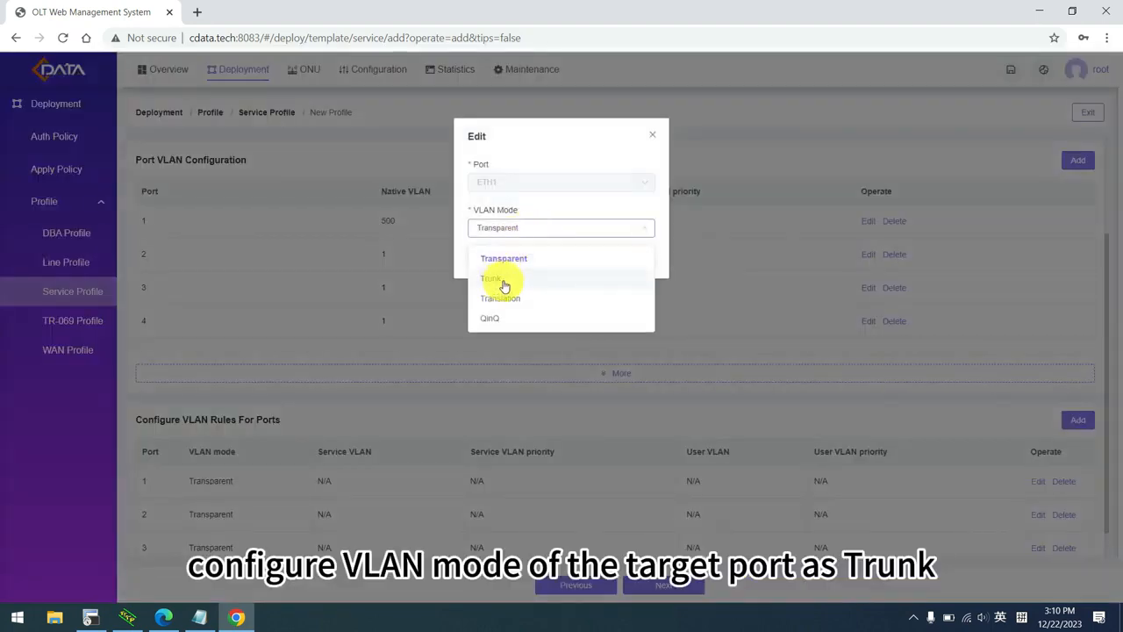
{"action": "left_click", "coordinate": [504, 279]}
{"action": "left_click", "coordinate": [544, 232]}
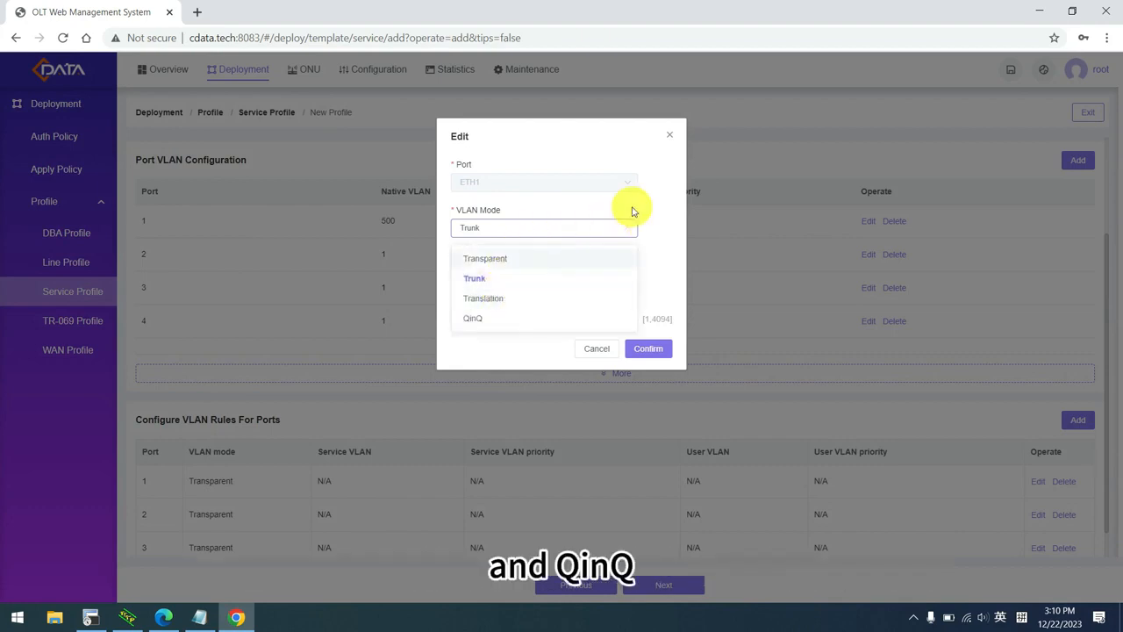
{"action": "left_click", "coordinate": [582, 214]}
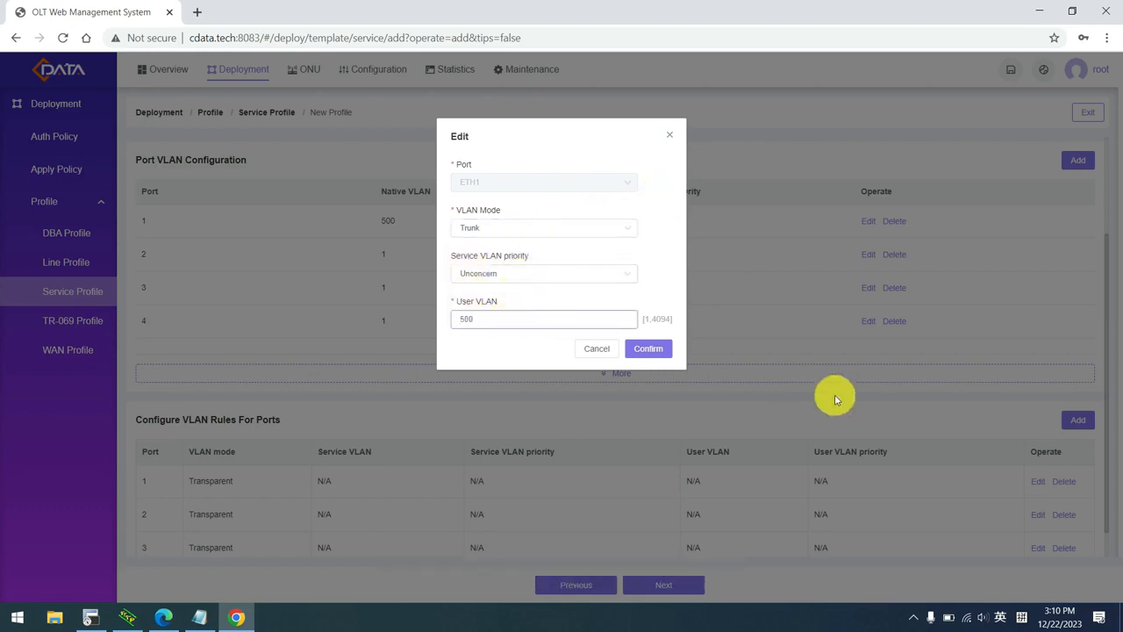
{"action": "left_click", "coordinate": [648, 349]}
{"action": "scroll", "coordinate": [664, 512], "scroll_direction": "down", "scroll_amount": 2}
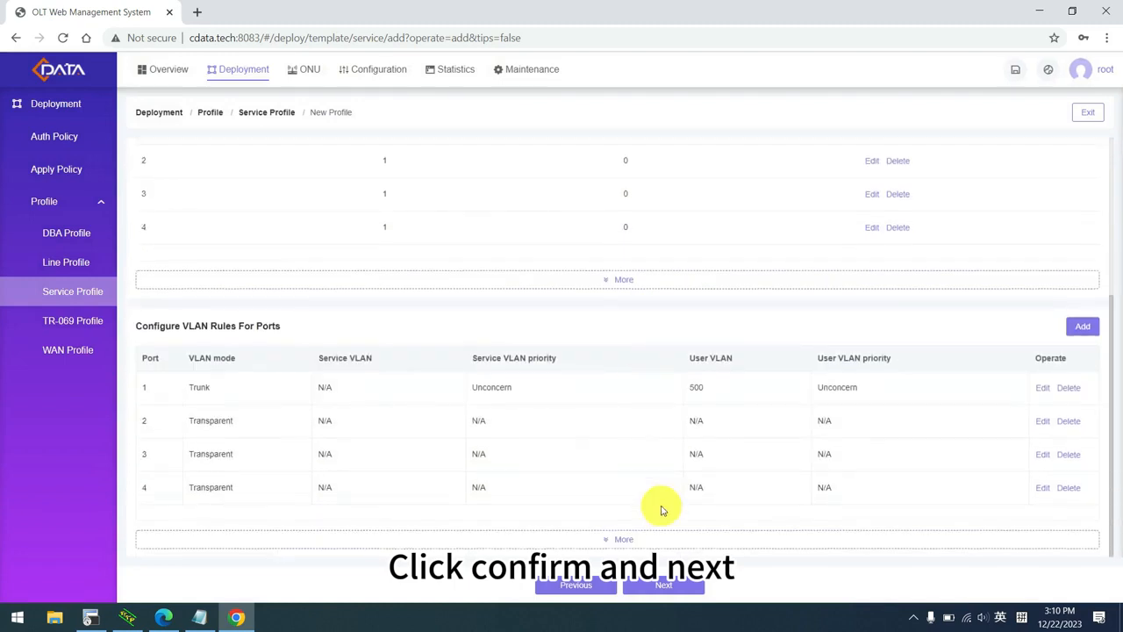
{"action": "scroll", "coordinate": [670, 587], "scroll_direction": "up", "scroll_amount": 2}
Enable ONU multicast in Snooping mode and confirm creation of srv-profile_84.
{"action": "left_click", "coordinate": [670, 586]}
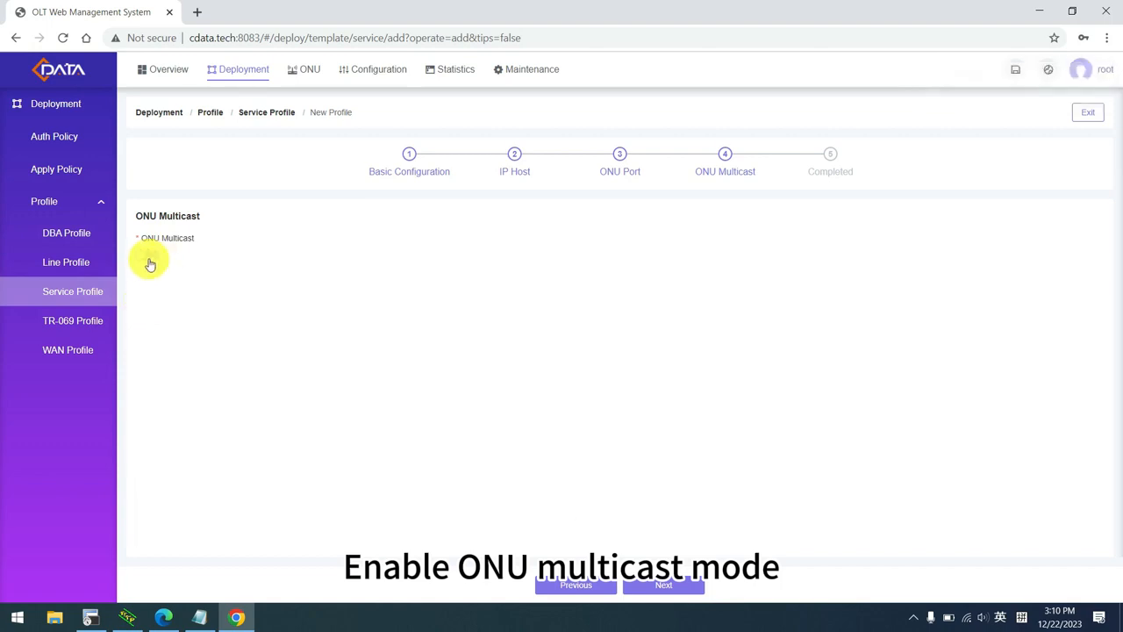
{"action": "left_click", "coordinate": [147, 261]}
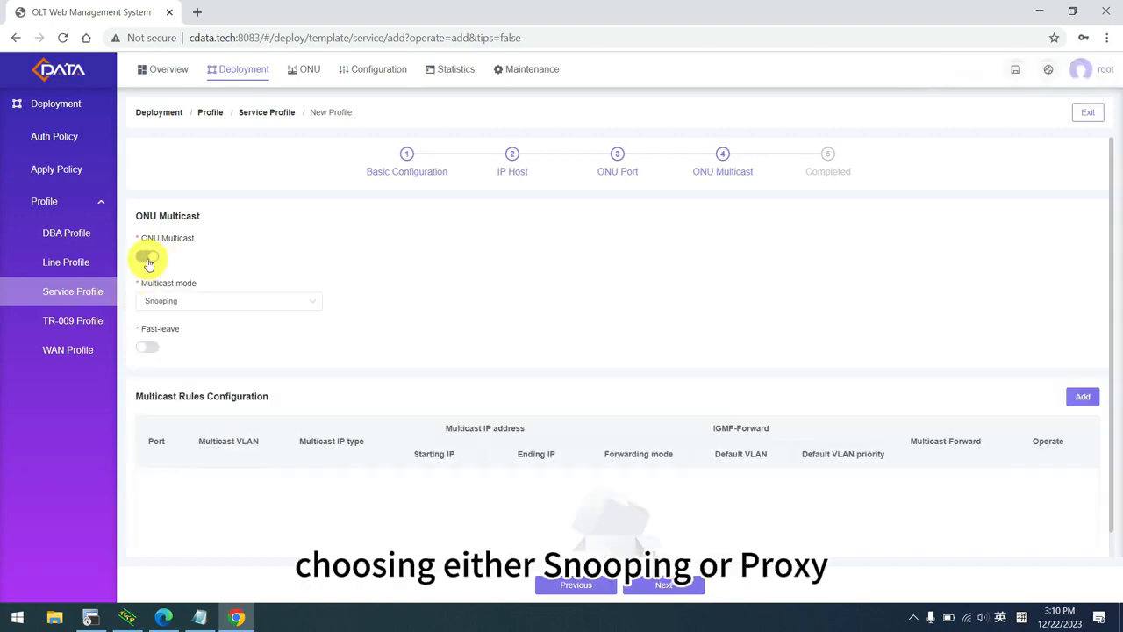
{"action": "left_click", "coordinate": [237, 309]}
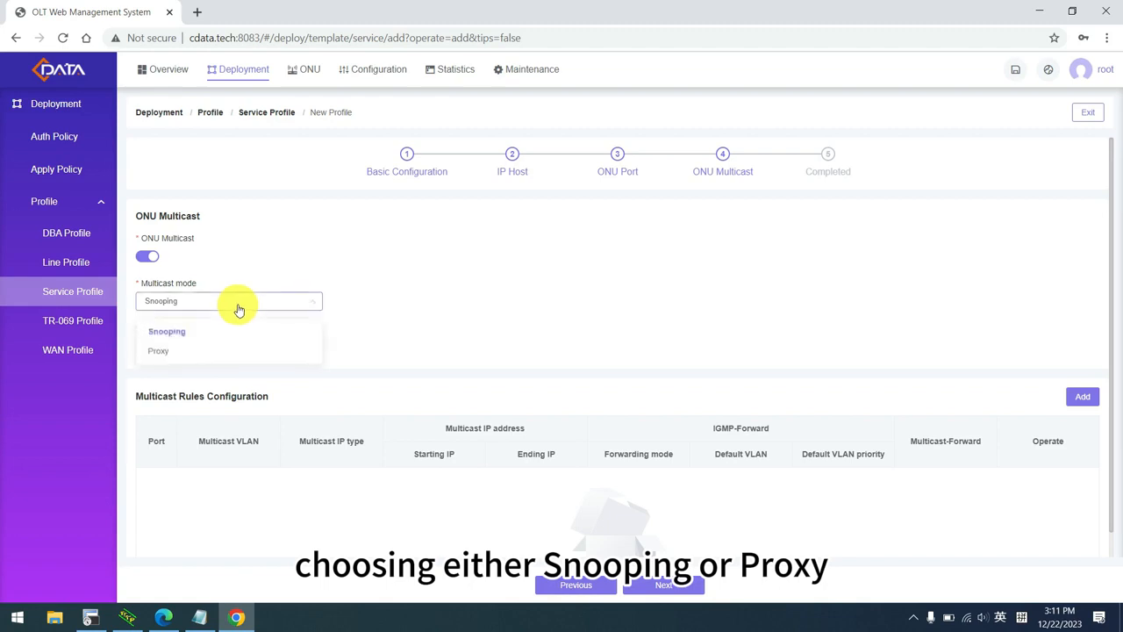
{"action": "left_click", "coordinate": [198, 337]}
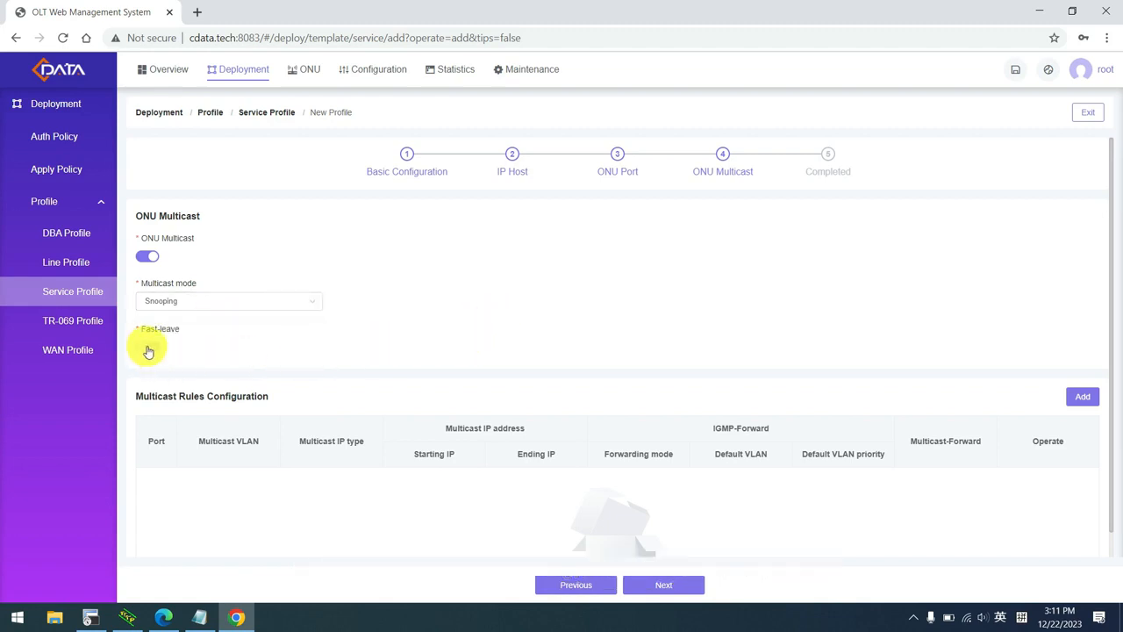
{"action": "scroll", "coordinate": [584, 361], "scroll_direction": "down", "scroll_amount": 1}
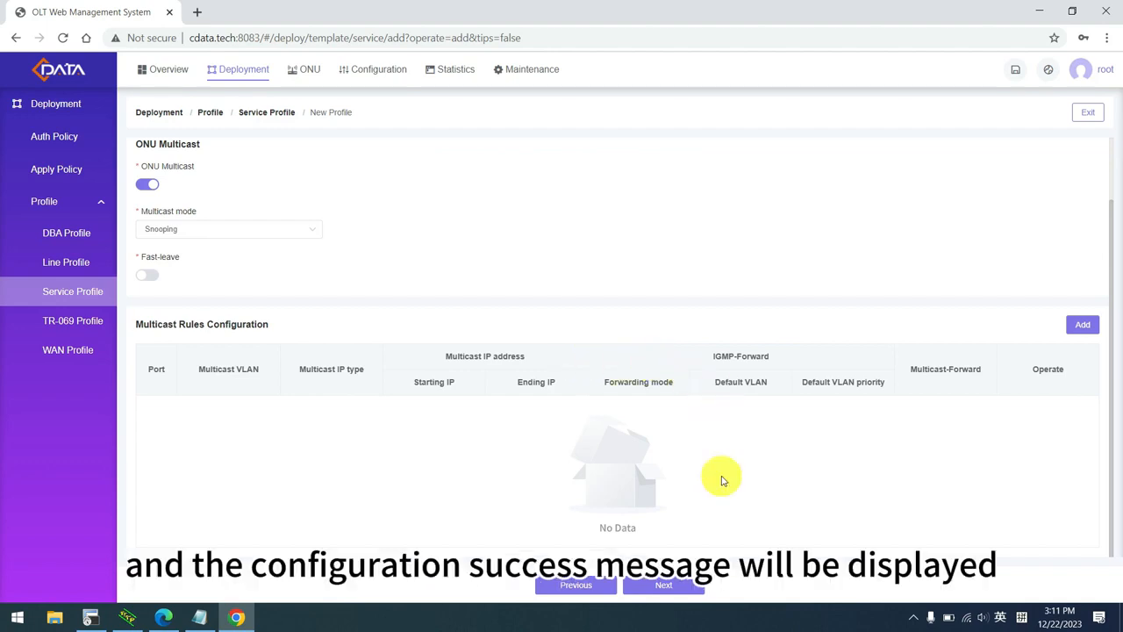
{"action": "left_click", "coordinate": [669, 585]}
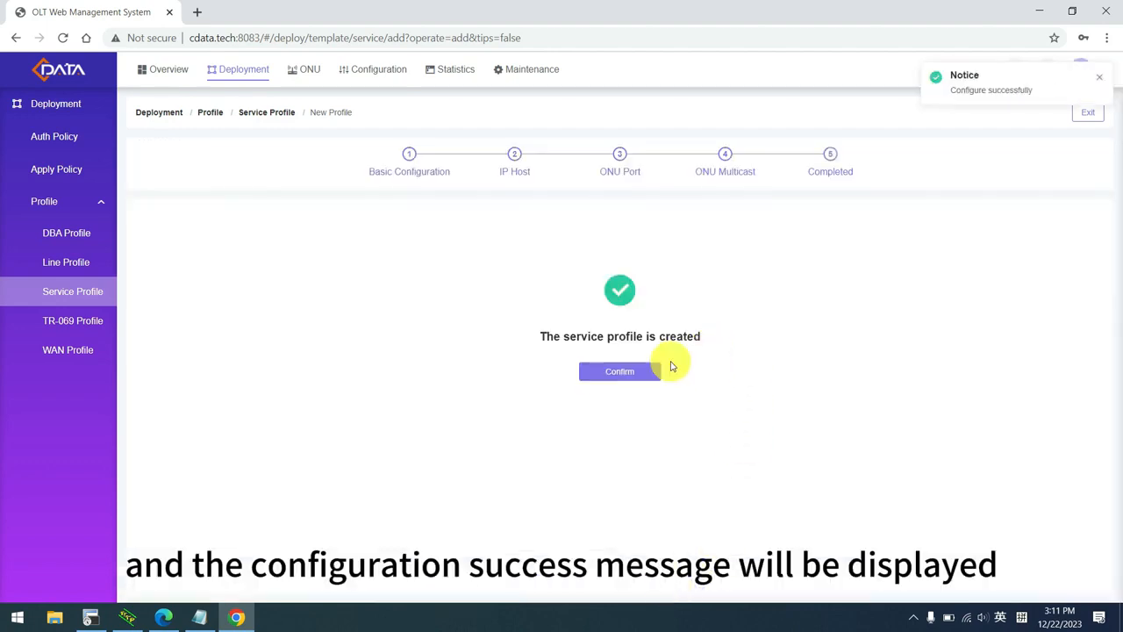
{"action": "left_click", "coordinate": [632, 371]}
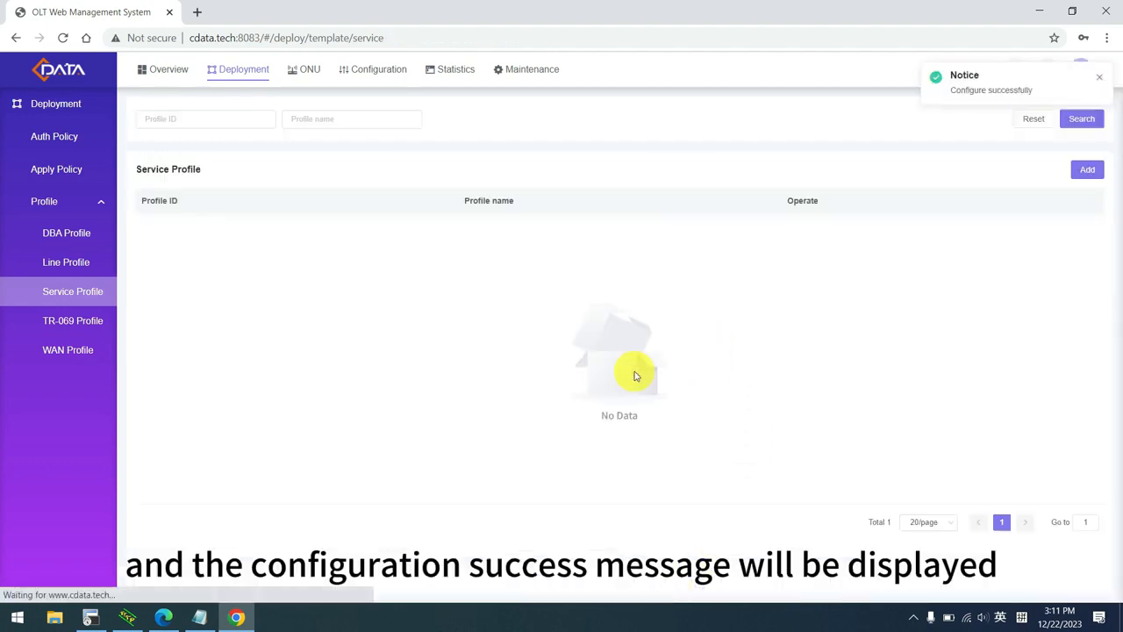
Add TR-069 profile tr069-profile_2 with IP Host Unbind and TR-069 enabled.
{"action": "left_click", "coordinate": [75, 323]}
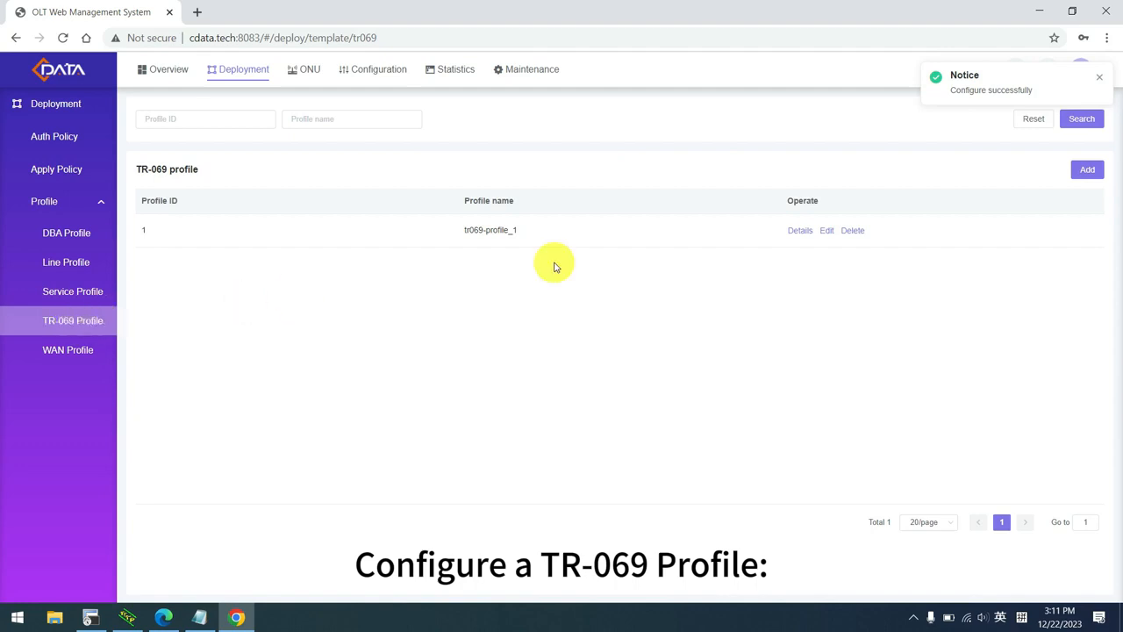
{"action": "left_click", "coordinate": [1090, 172]}
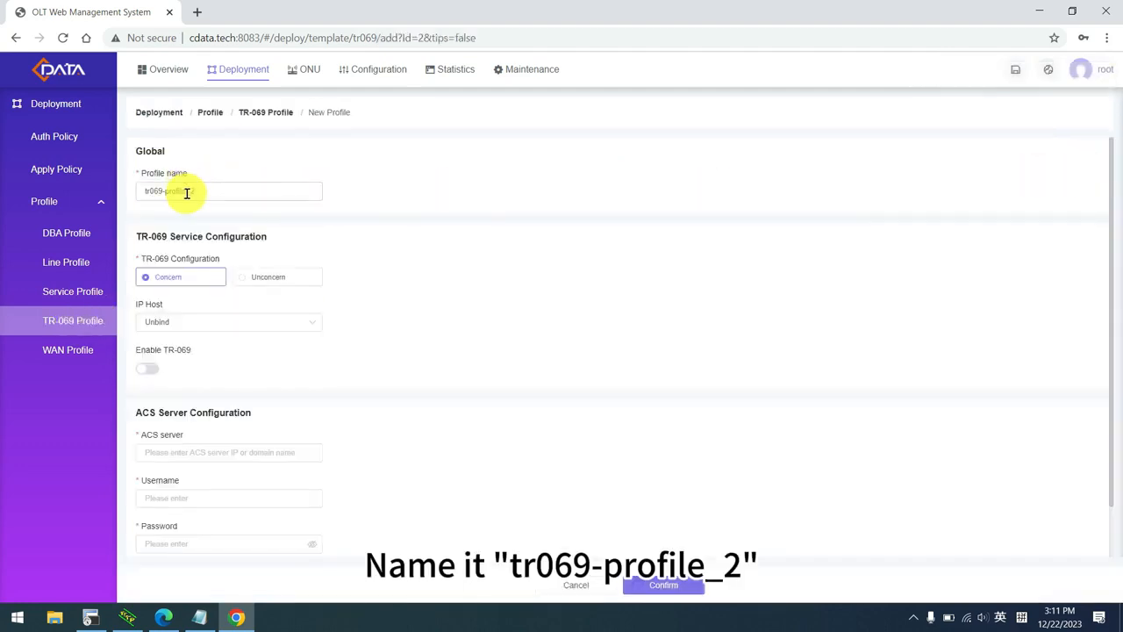
{"action": "left_click_drag", "start_coordinate": [187, 193], "coordinate": [220, 189]}
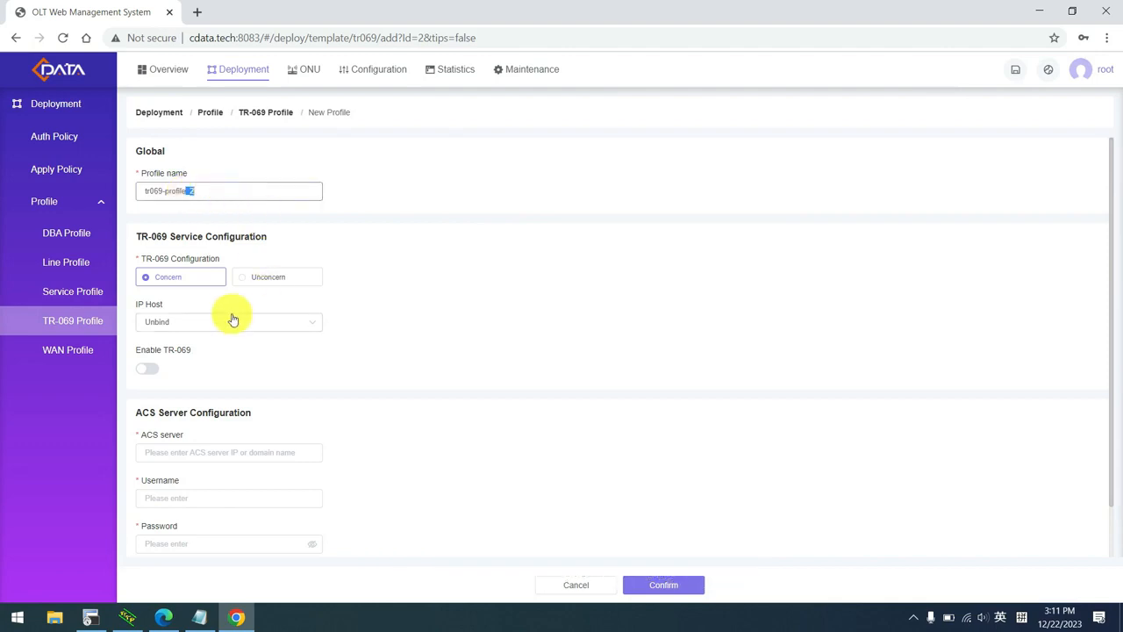
{"action": "left_click", "coordinate": [210, 330]}
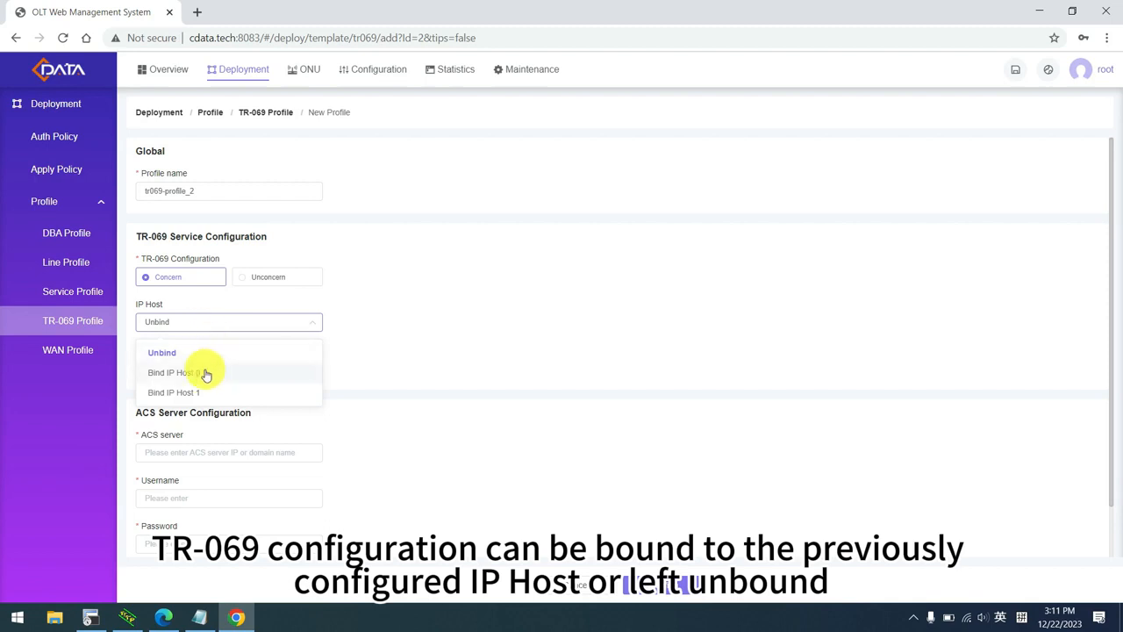
{"action": "left_click", "coordinate": [192, 355]}
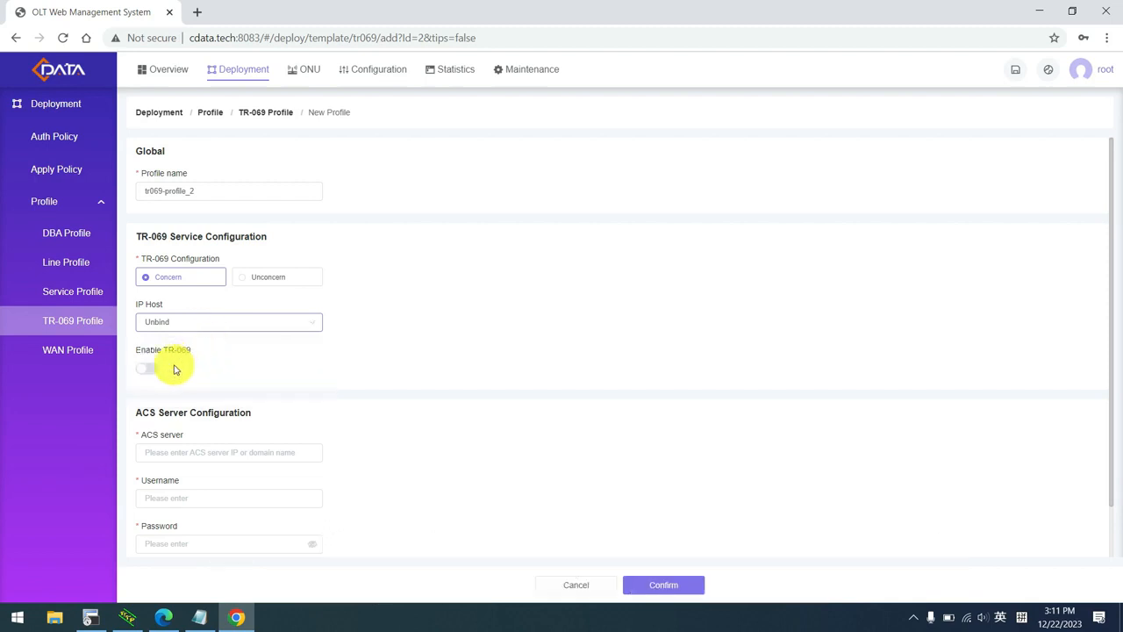
{"action": "left_click", "coordinate": [149, 369]}
{"action": "left_click", "coordinate": [180, 457]}
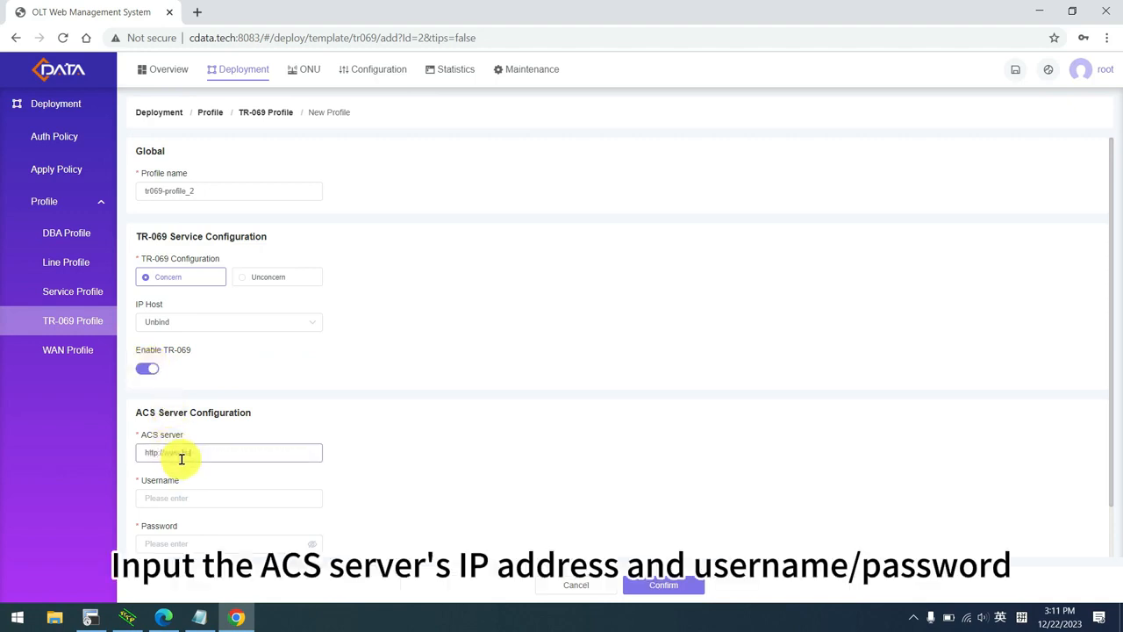
{"action": "type", "text": "http://www.ba.com"}
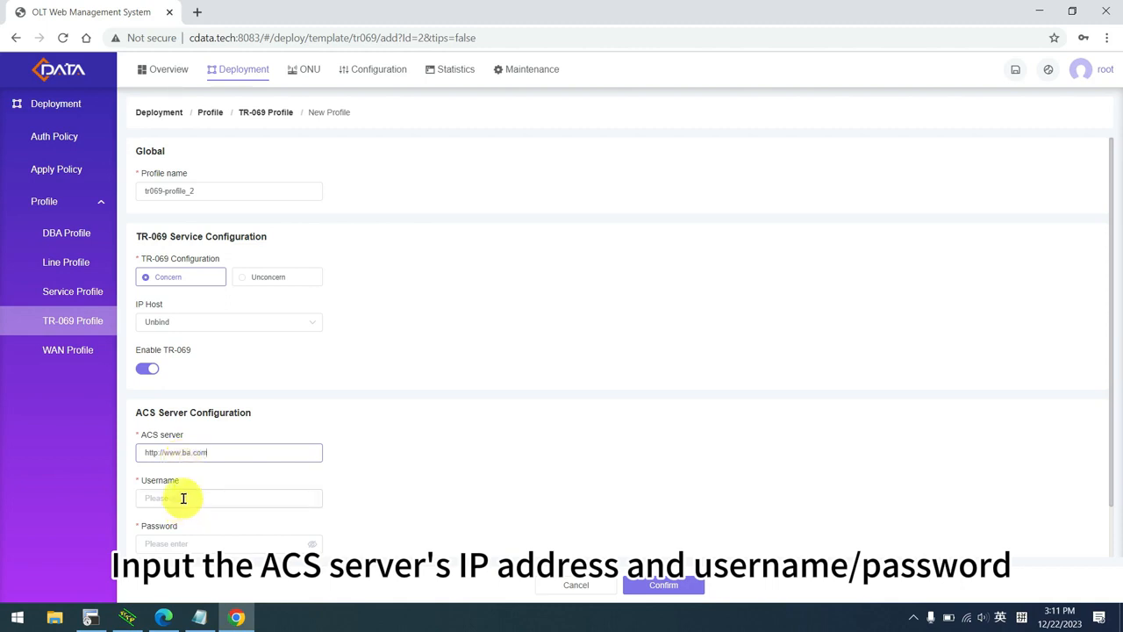
{"action": "left_click", "coordinate": [184, 498]}
{"action": "type", "text": "test"}
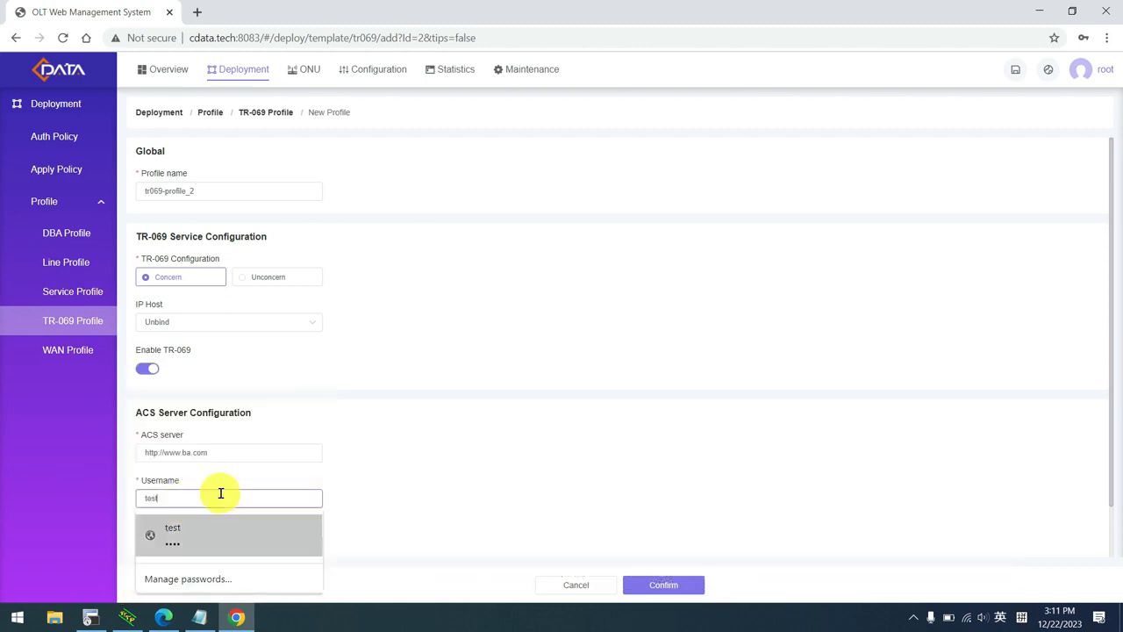
{"action": "left_click", "coordinate": [191, 542]}
{"action": "type", "text": "test"}
{"action": "key", "text": "BackSpace"}
{"action": "key", "text": "BackSpace"}
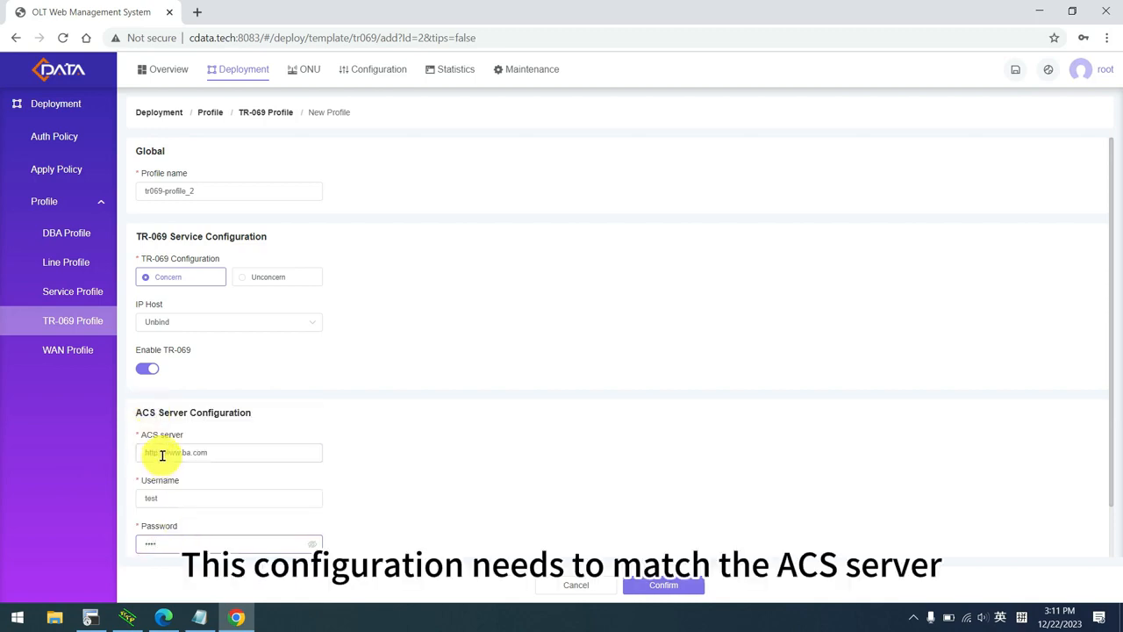
{"action": "left_click_drag", "start_coordinate": [163, 455], "coordinate": [209, 455]}
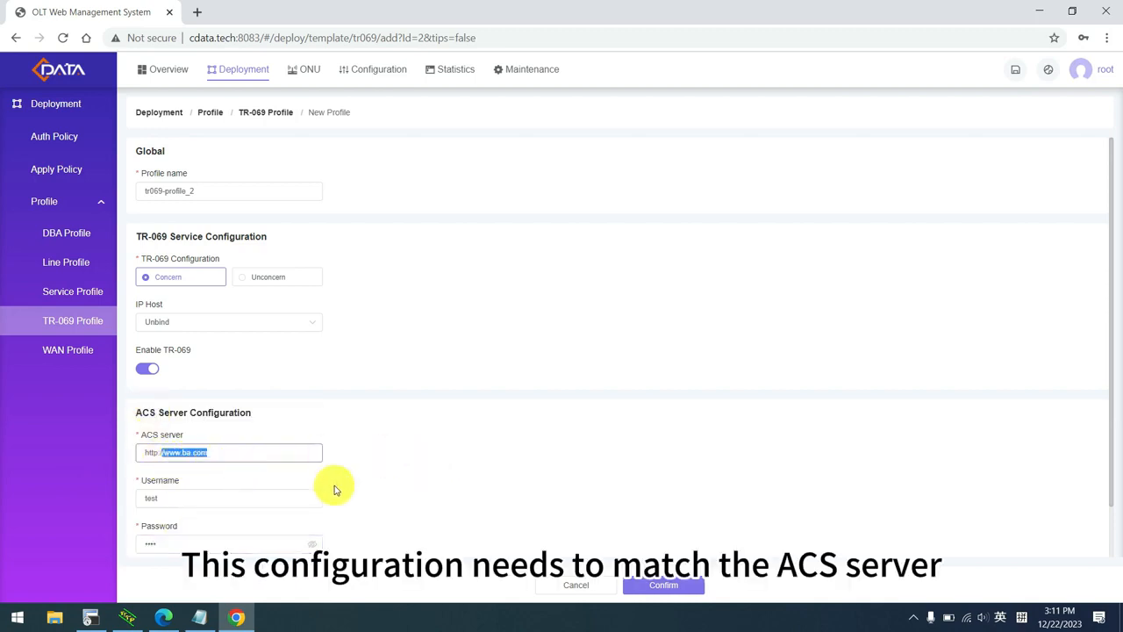
{"action": "left_click", "coordinate": [676, 586]}
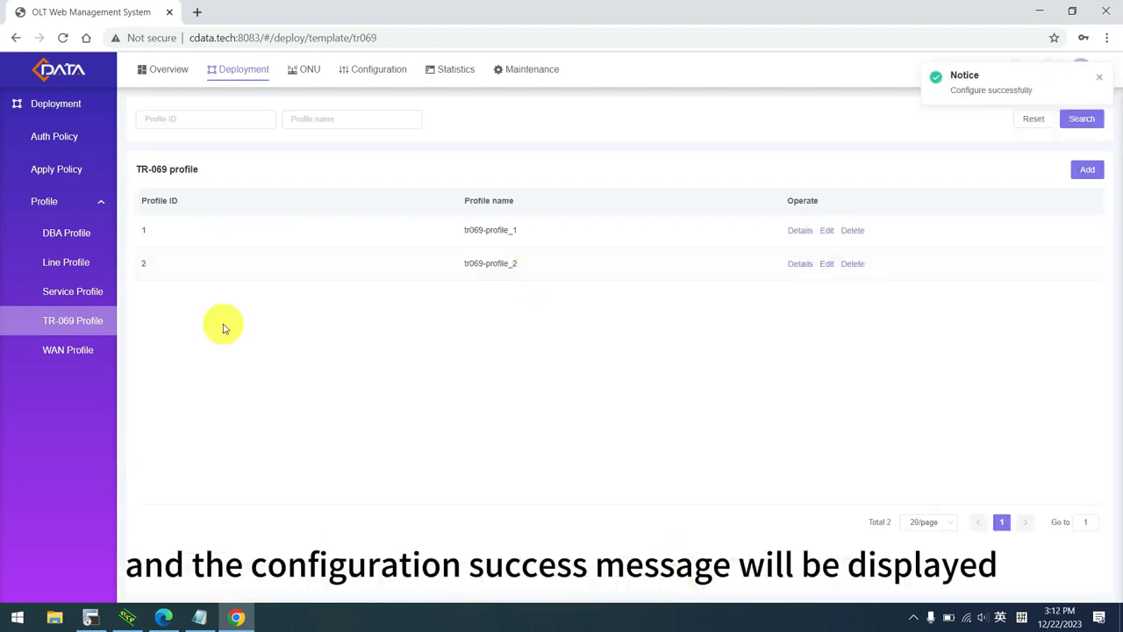
{"action": "left_click", "coordinate": [56, 351]}
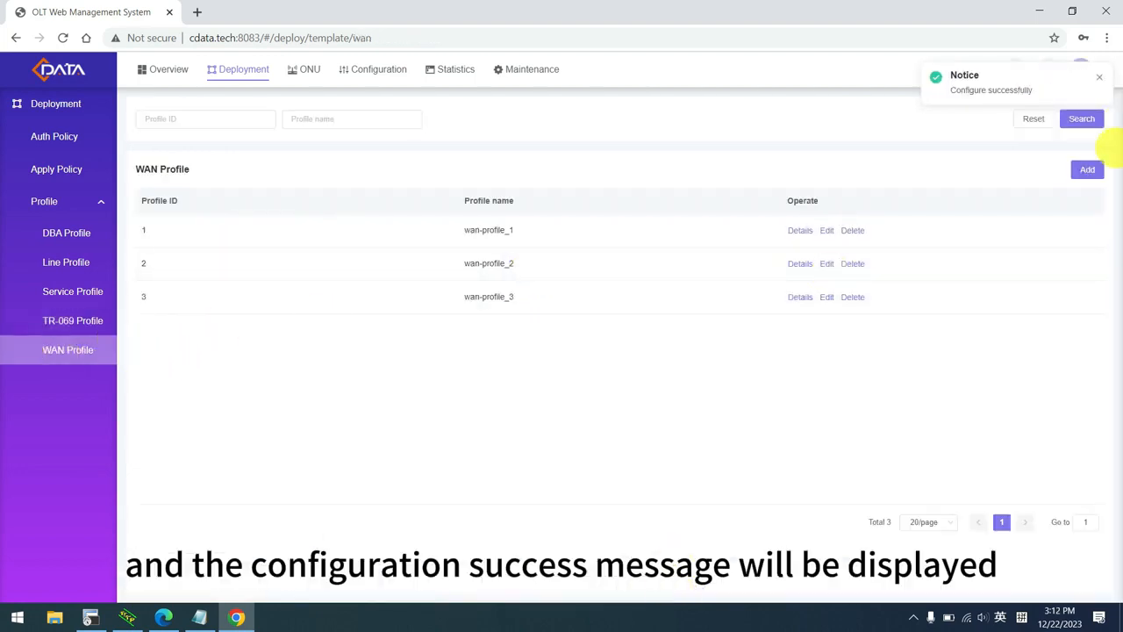
Create WAN profile wan-profile_4 and add a connection tagged with VLAN 500.
{"action": "left_click", "coordinate": [1088, 170]}
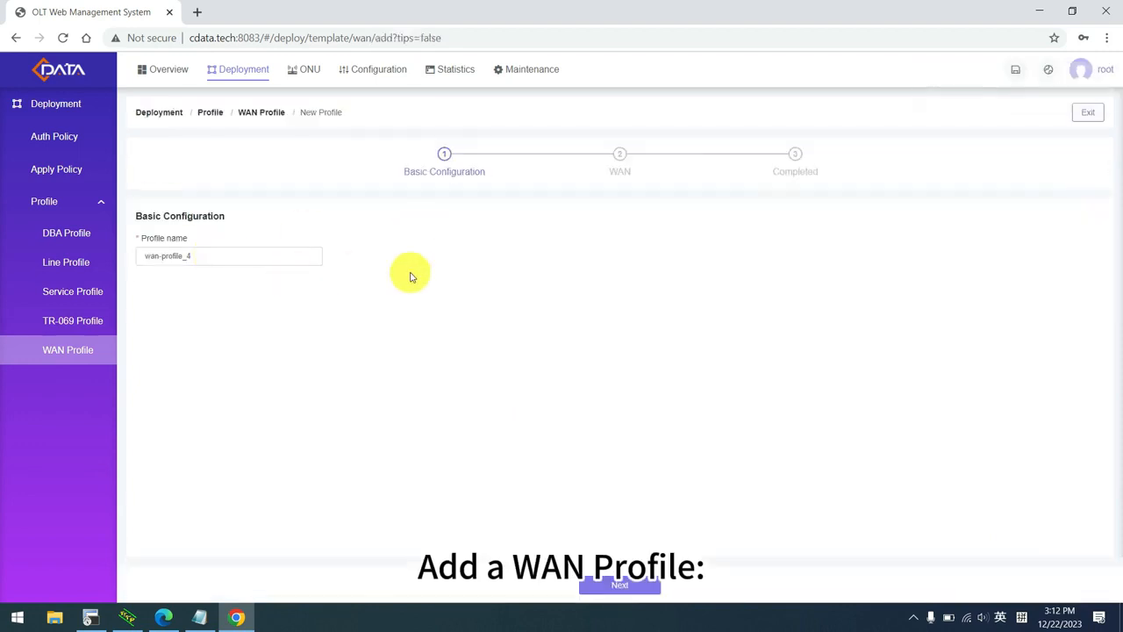
{"action": "left_click", "coordinate": [644, 587]}
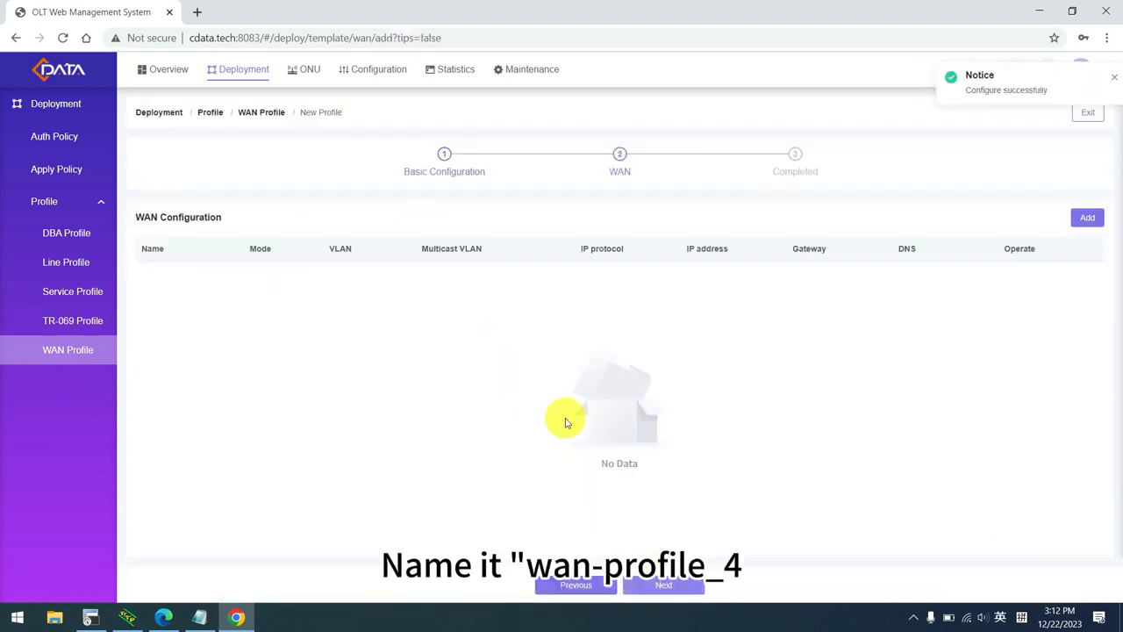
{"action": "left_click", "coordinate": [1092, 223]}
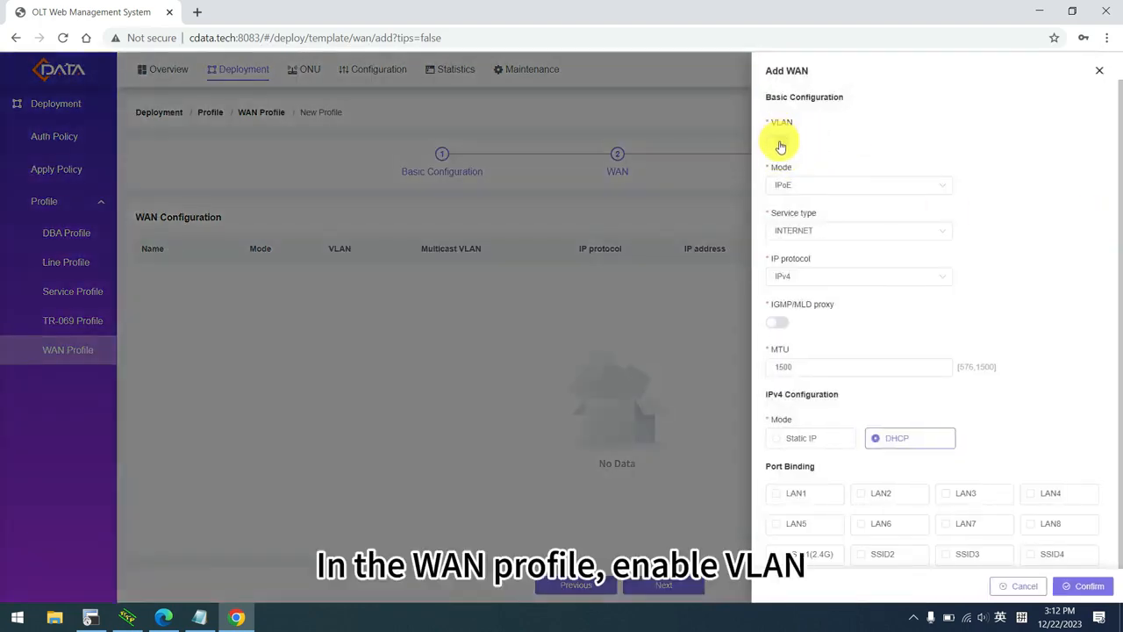
{"action": "left_click", "coordinate": [780, 143]}
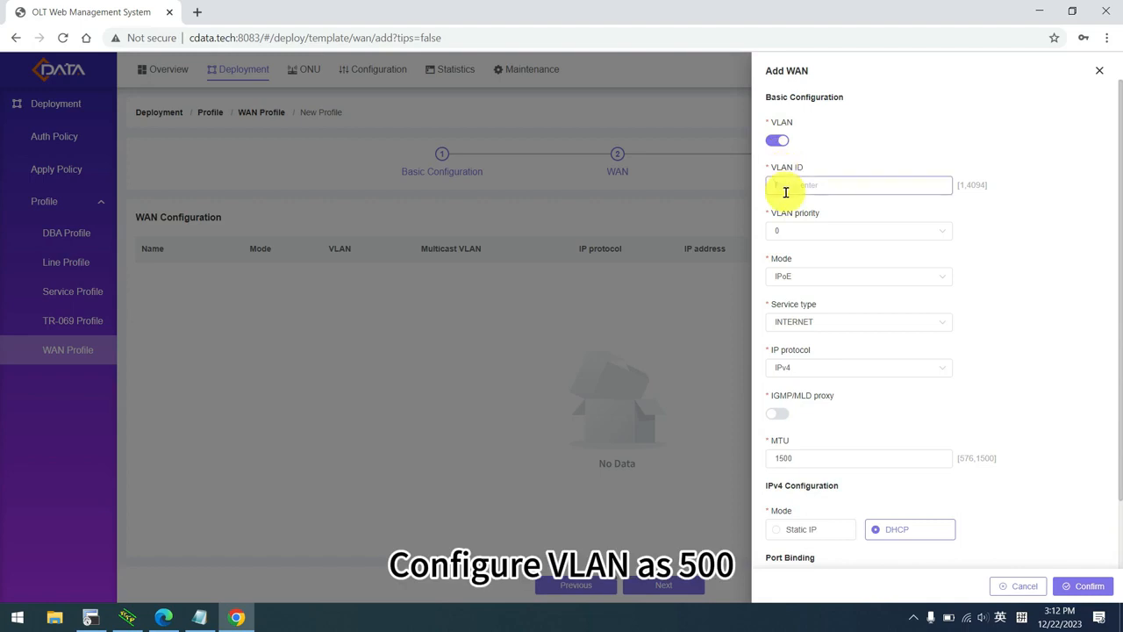
{"action": "type", "text": "500"}
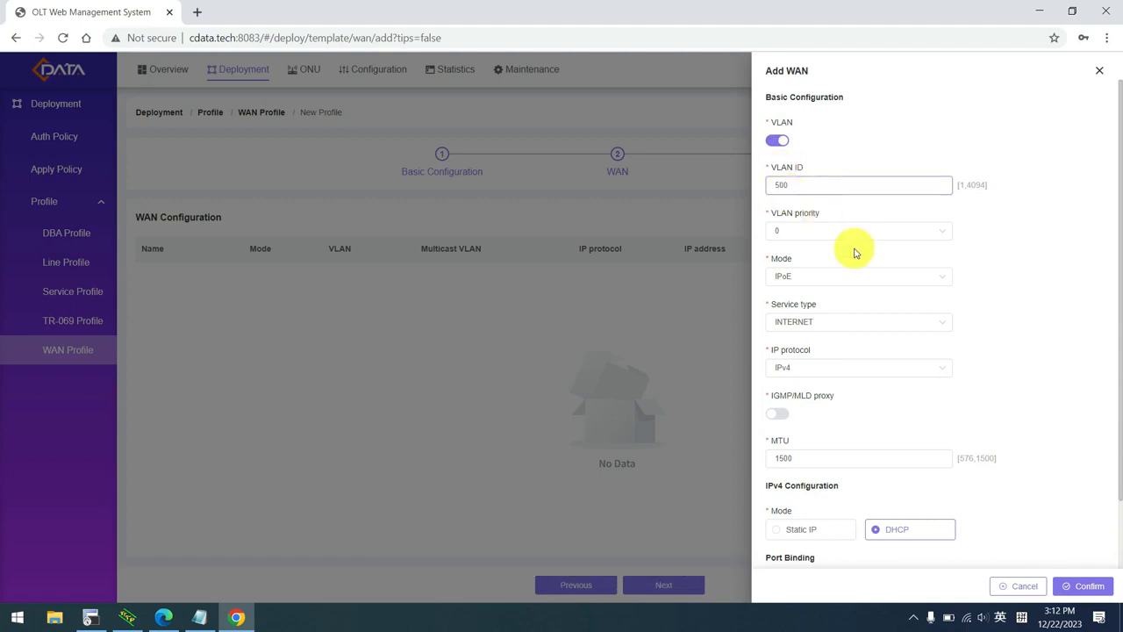
Keep the connection's WAN mode IPoE and service type INTERNET.
{"action": "left_click", "coordinate": [816, 285]}
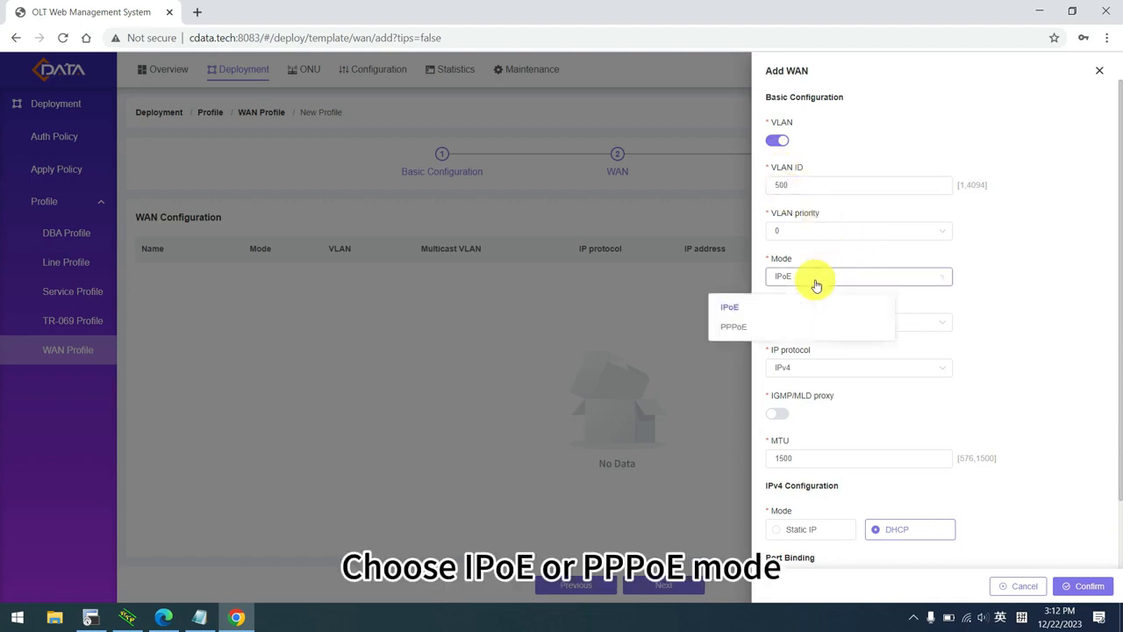
{"action": "left_click", "coordinate": [772, 308]}
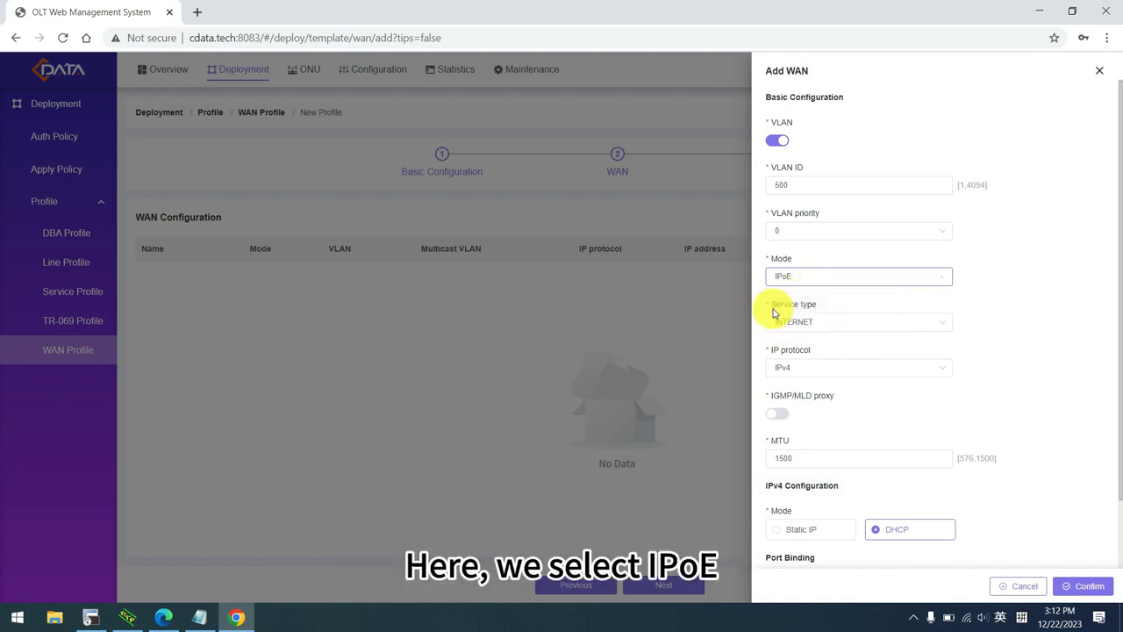
{"action": "left_click", "coordinate": [862, 323]}
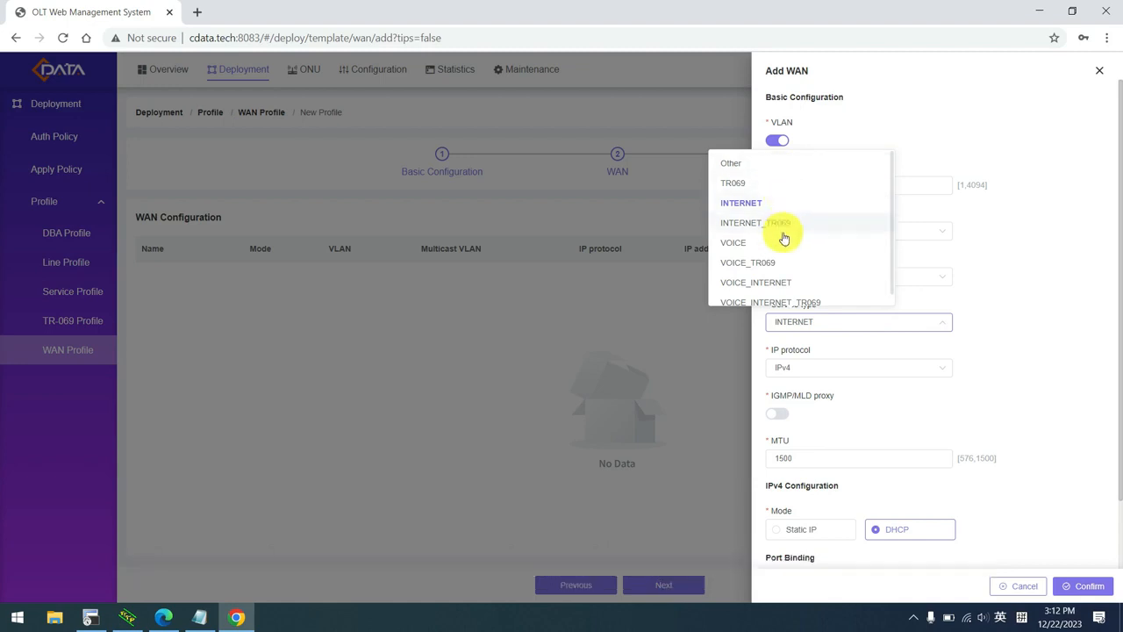
{"action": "scroll", "coordinate": [780, 257], "scroll_direction": "down", "scroll_amount": 1}
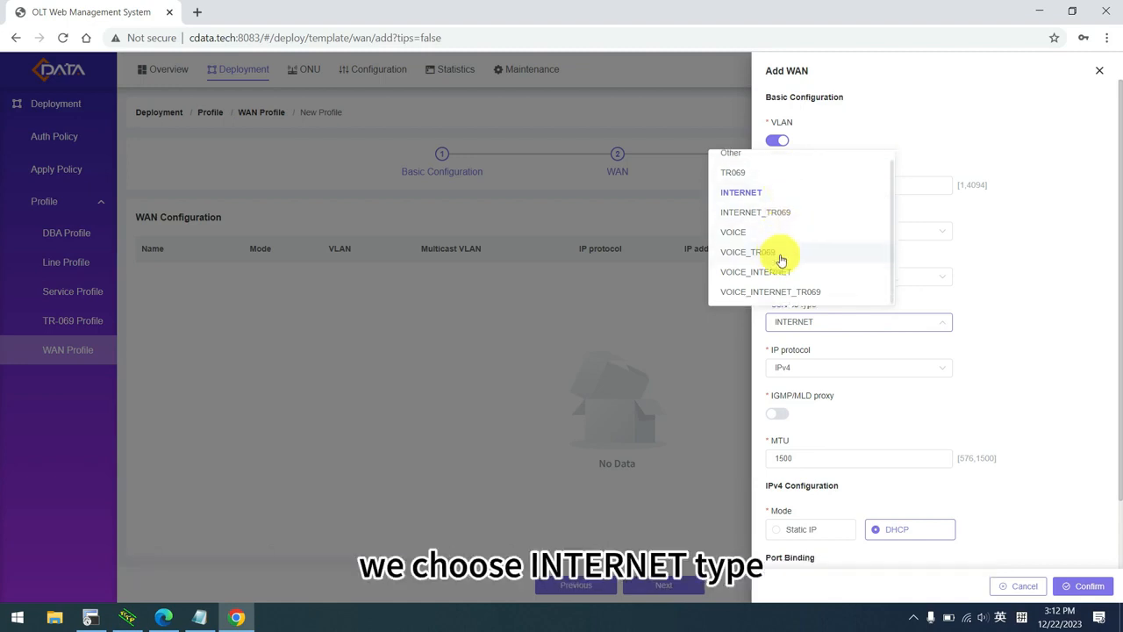
{"action": "left_click", "coordinate": [762, 194]}
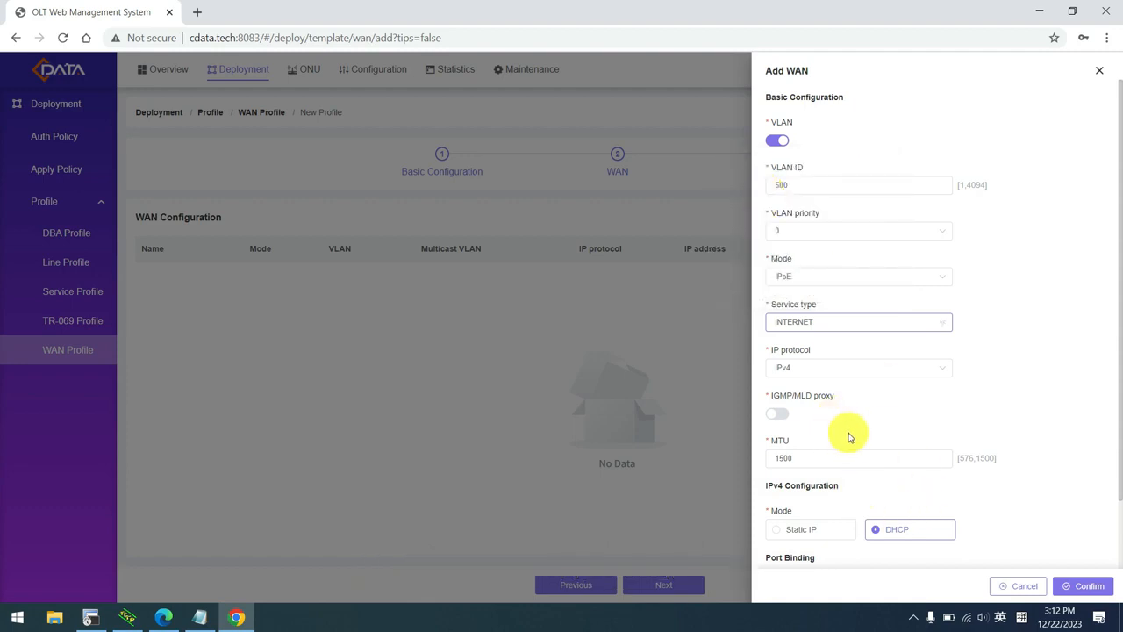
{"action": "scroll", "coordinate": [848, 437], "scroll_direction": "down", "scroll_amount": 2}
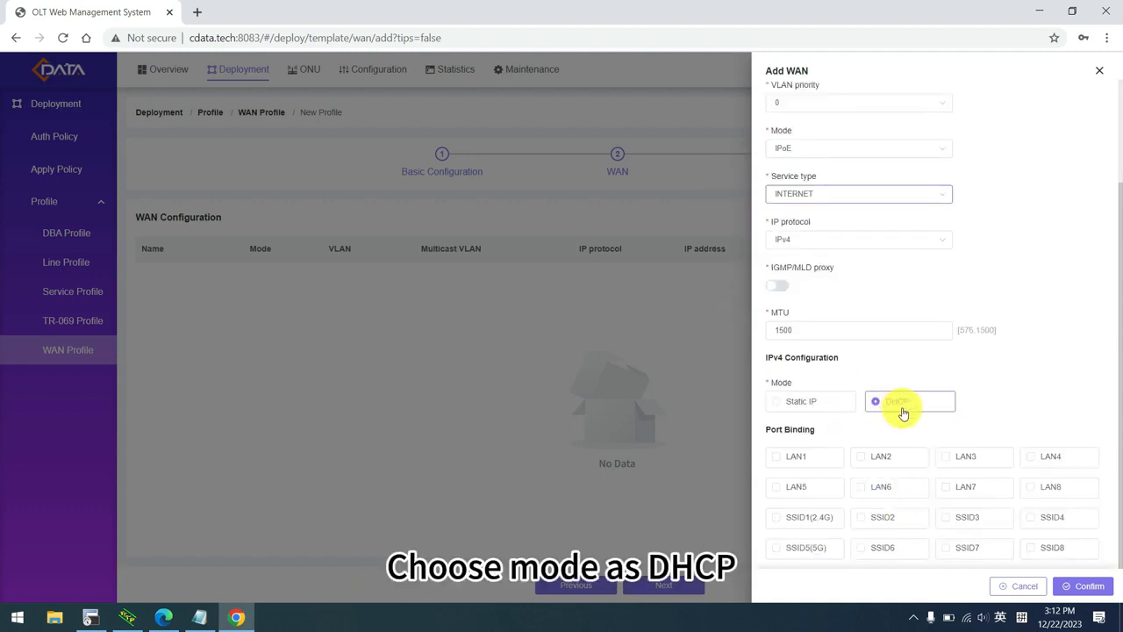
Bind LAN1, LAN5, SSID1(2.4G) and SSID5(5G), save the connection, and finish wan-profile_4.
{"action": "left_click", "coordinate": [777, 460]}
{"action": "left_click", "coordinate": [778, 489]}
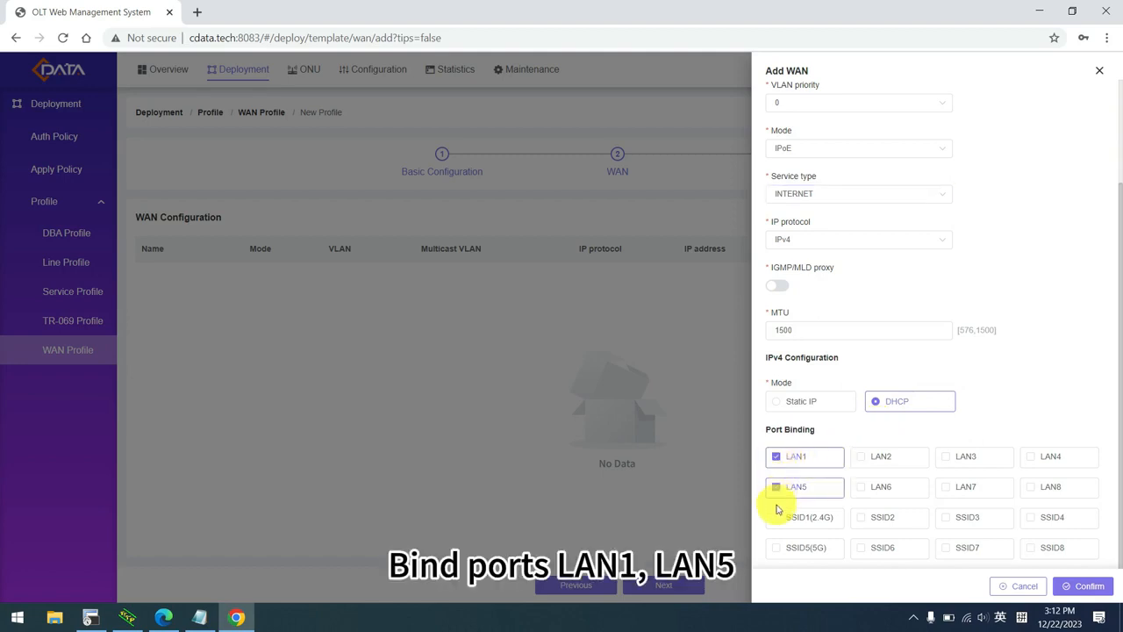
{"action": "left_click", "coordinate": [778, 520]}
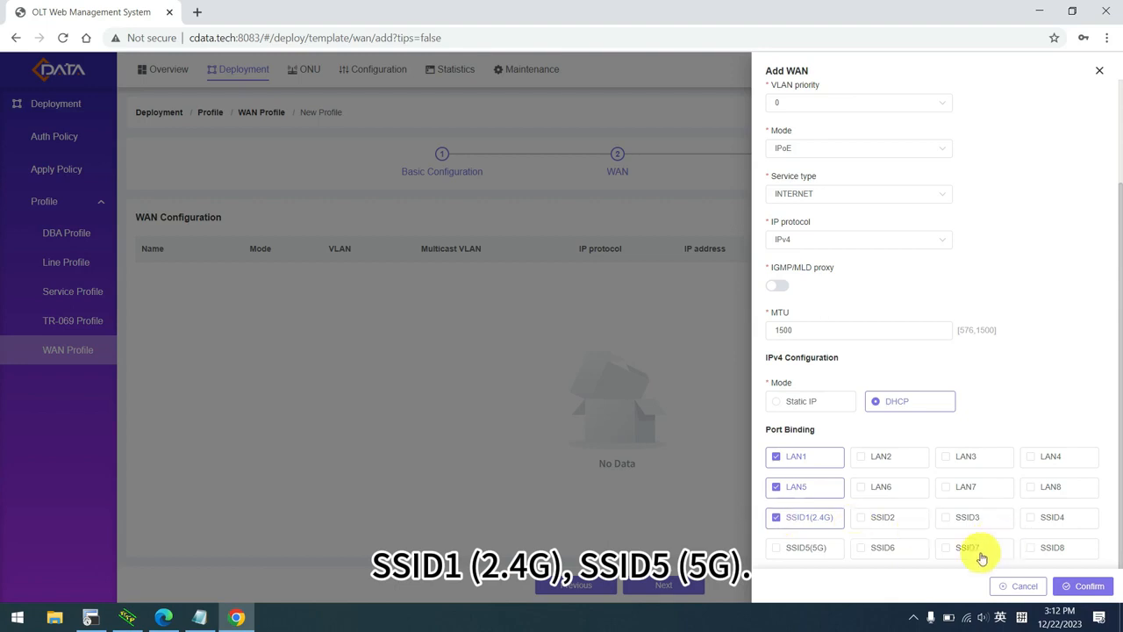
{"action": "left_click", "coordinate": [777, 551]}
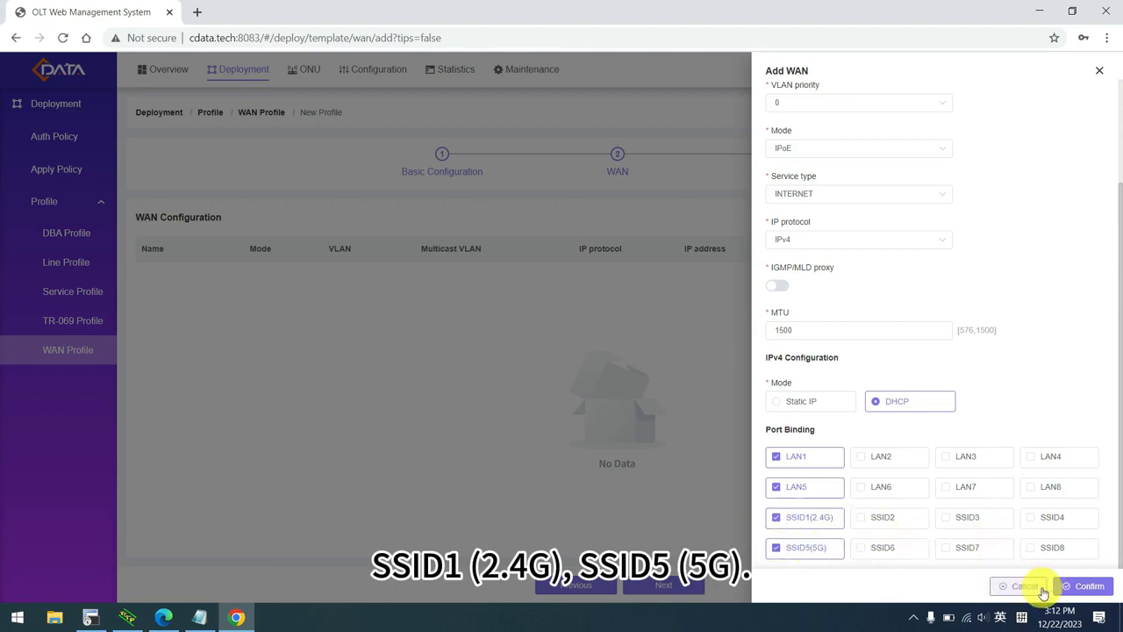
{"action": "left_click", "coordinate": [1085, 586]}
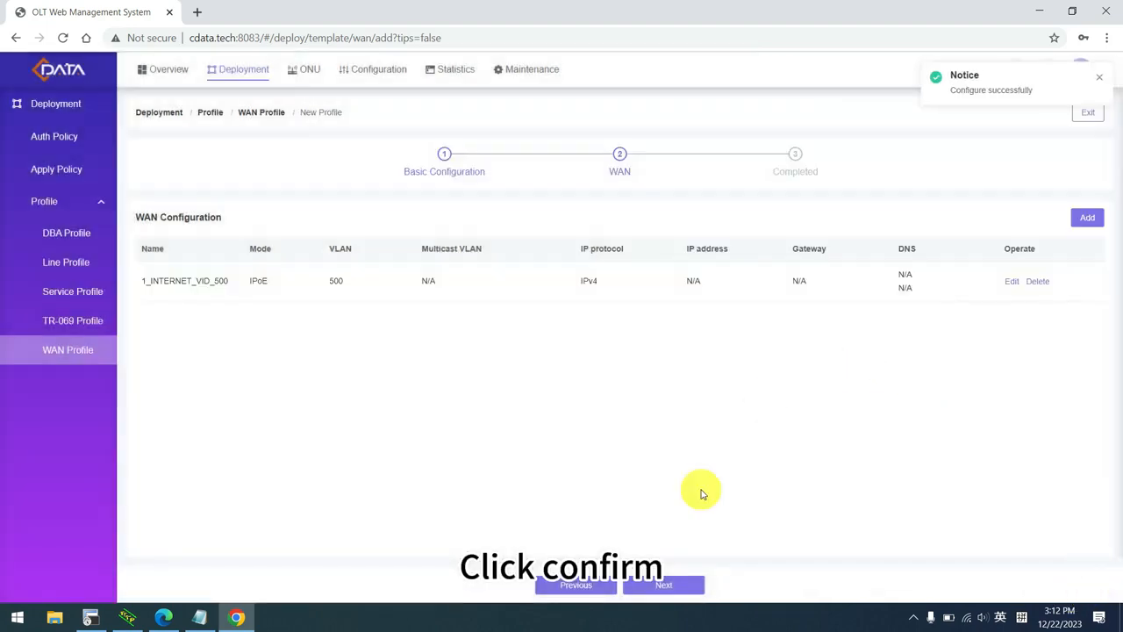
{"action": "left_click", "coordinate": [674, 585]}
{"action": "left_click", "coordinate": [632, 372]}
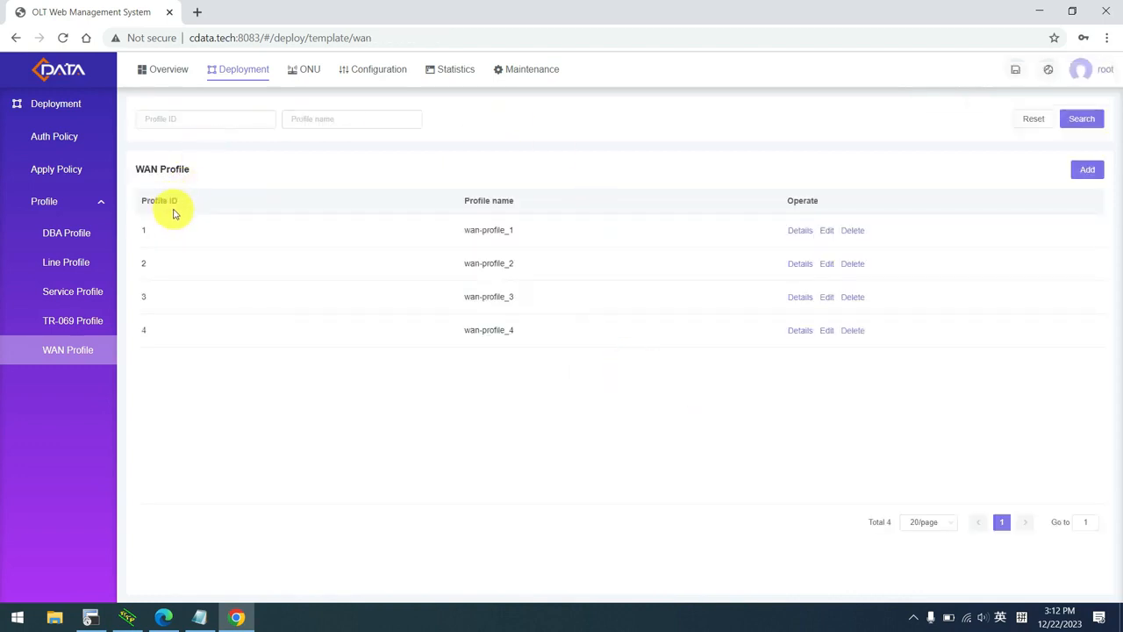
{"action": "left_click", "coordinate": [56, 138]}
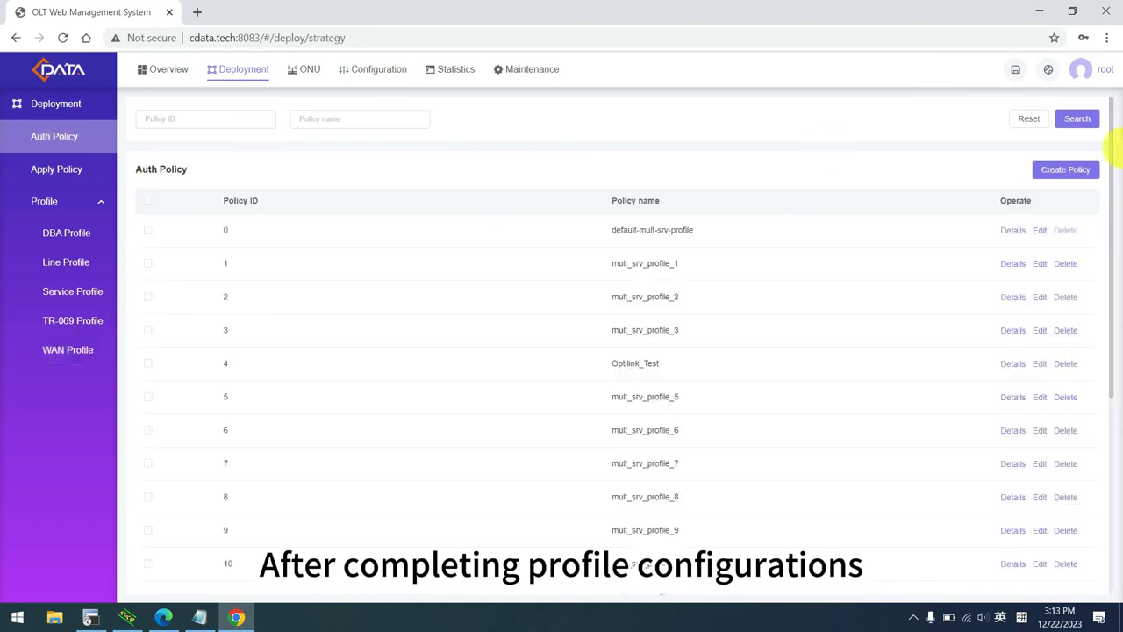
Create a new auth policy and set uplink ge 0/0/4 to Trunk with Tag VLAN 500.
{"action": "left_click", "coordinate": [1066, 172]}
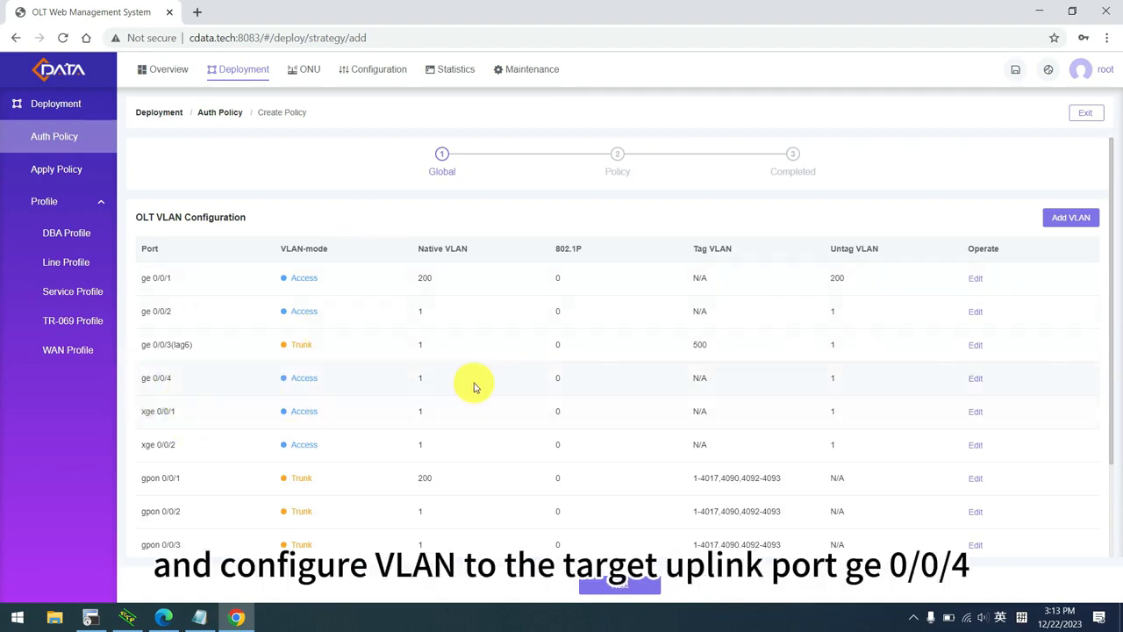
{"action": "left_click", "coordinate": [976, 380]}
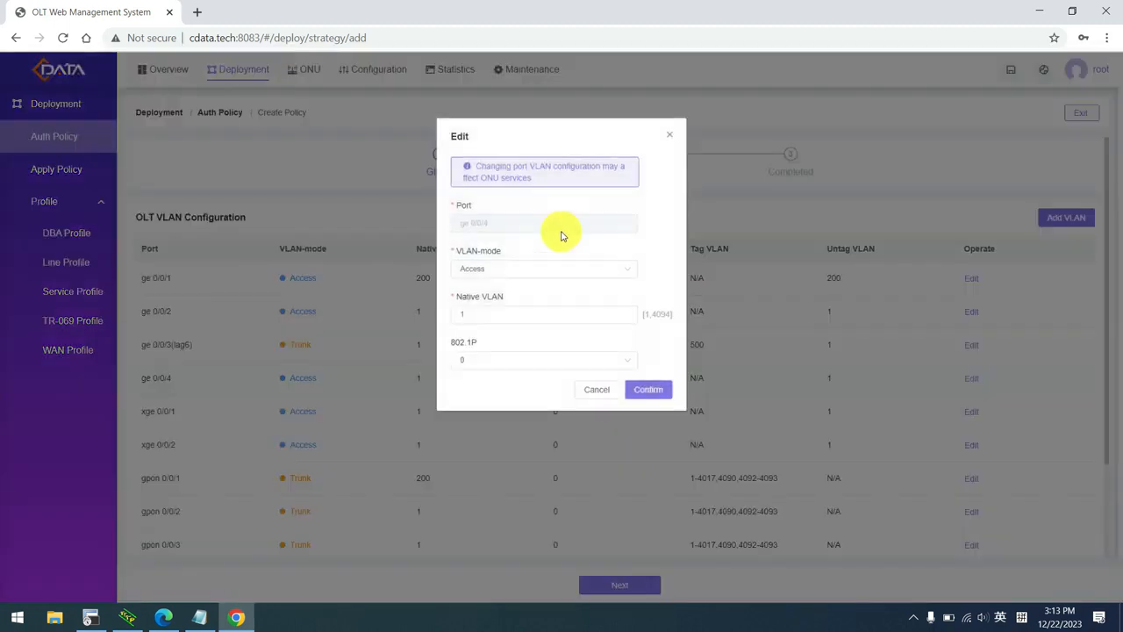
{"action": "left_click", "coordinate": [535, 279]}
{"action": "left_click", "coordinate": [492, 320]}
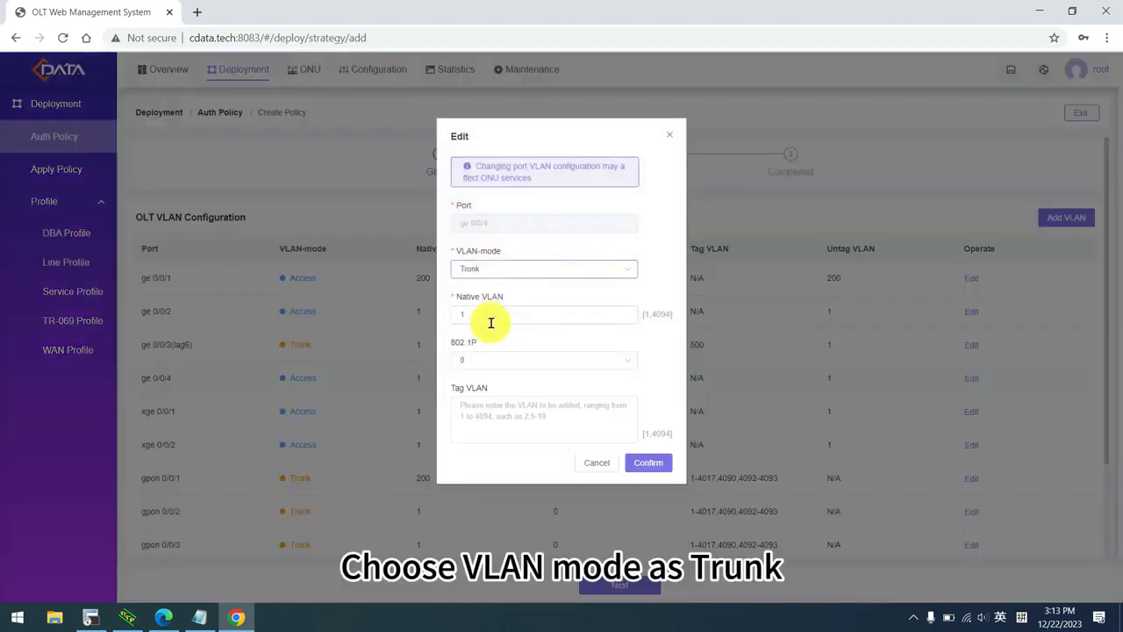
{"action": "left_click", "coordinate": [477, 410]}
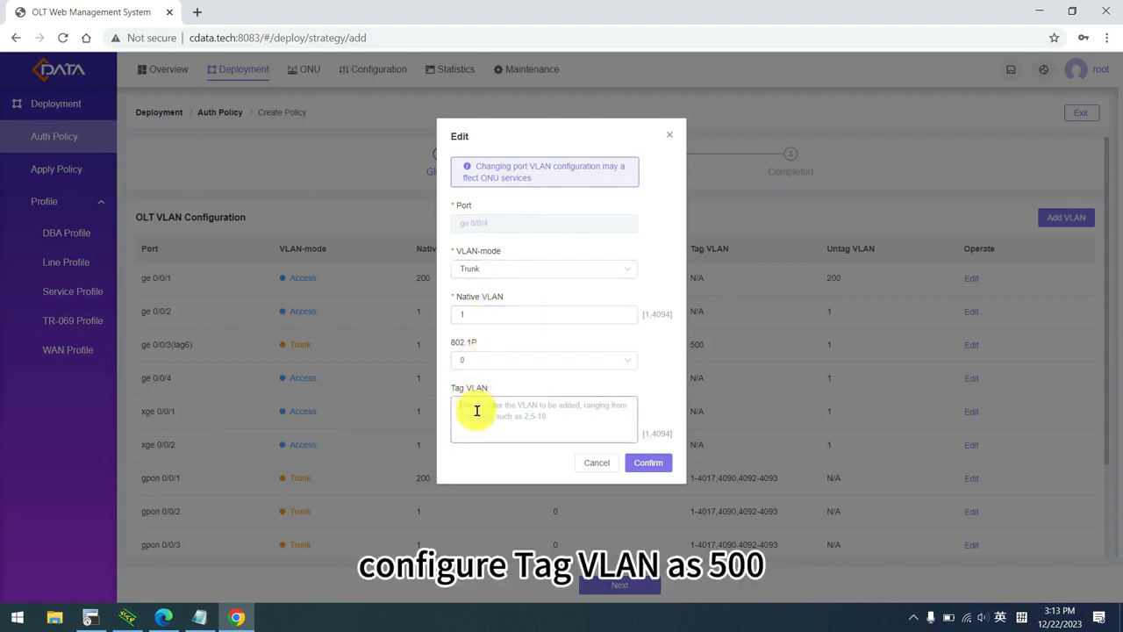
{"action": "type", "text": "500"}
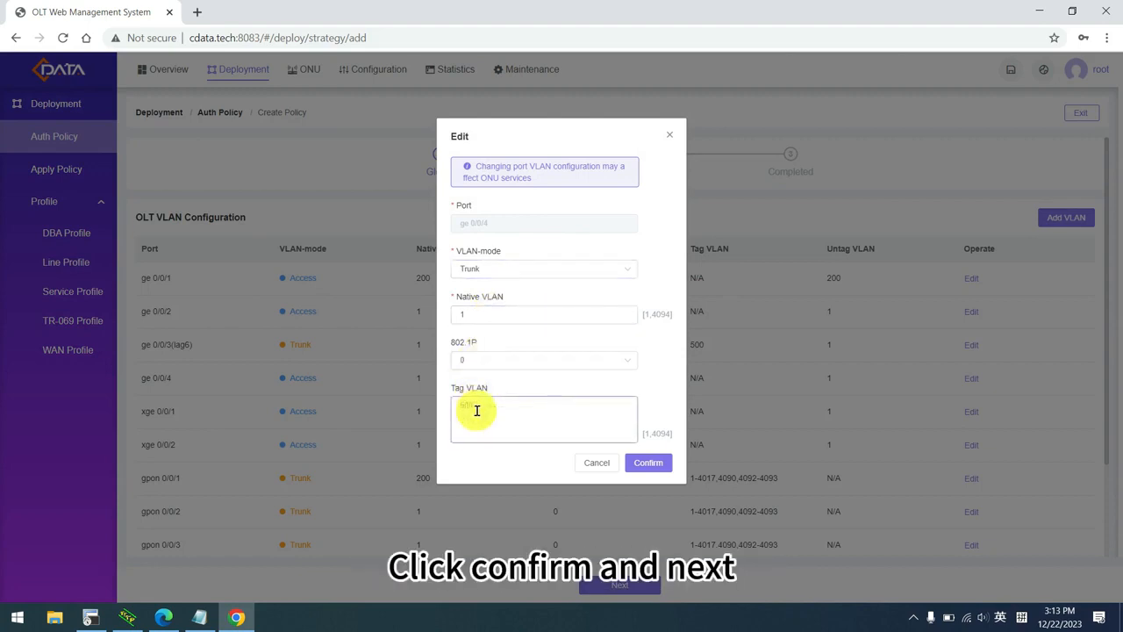
{"action": "left_click", "coordinate": [650, 464]}
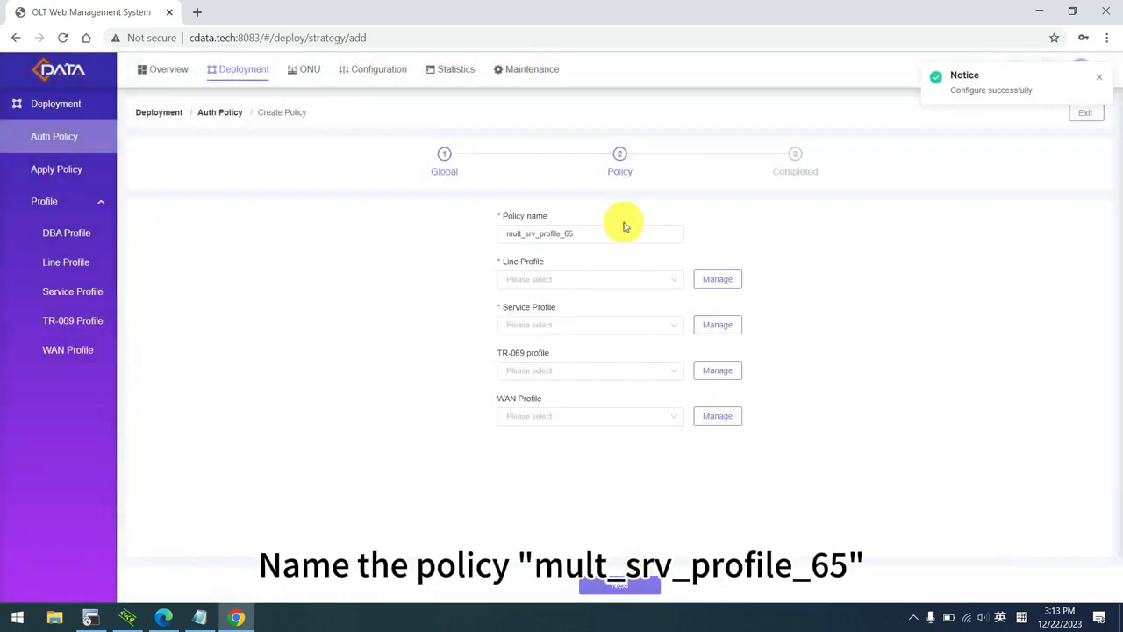
Choose line-profile_79 and srv-profile_84 for the policy.
{"action": "left_click", "coordinate": [585, 286]}
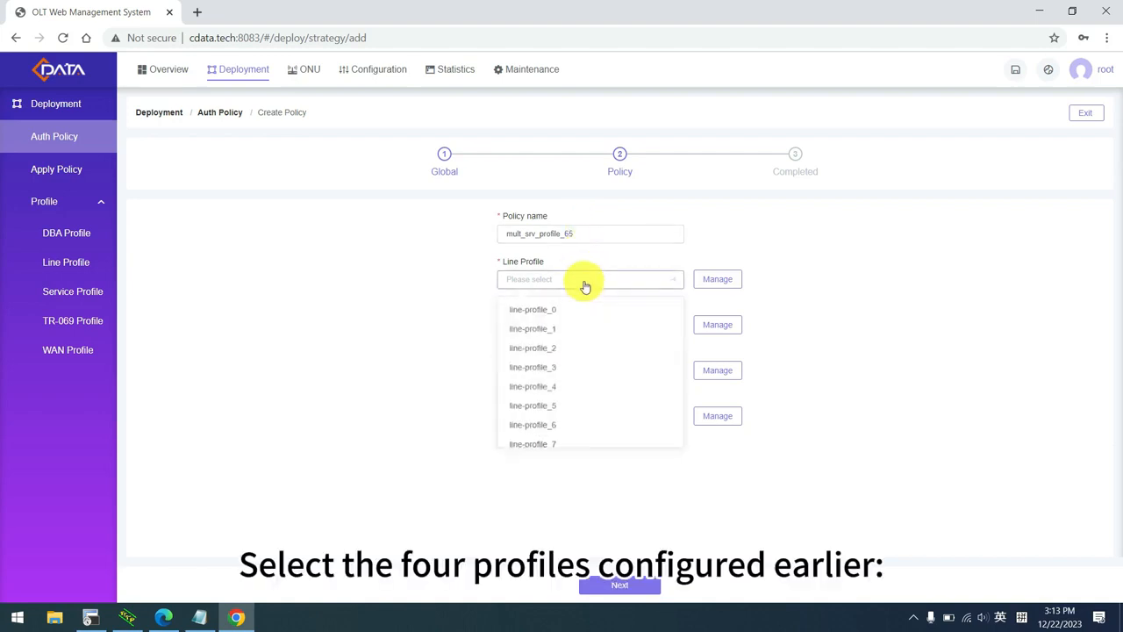
{"action": "scroll", "coordinate": [606, 369], "scroll_direction": "down", "scroll_amount": 15}
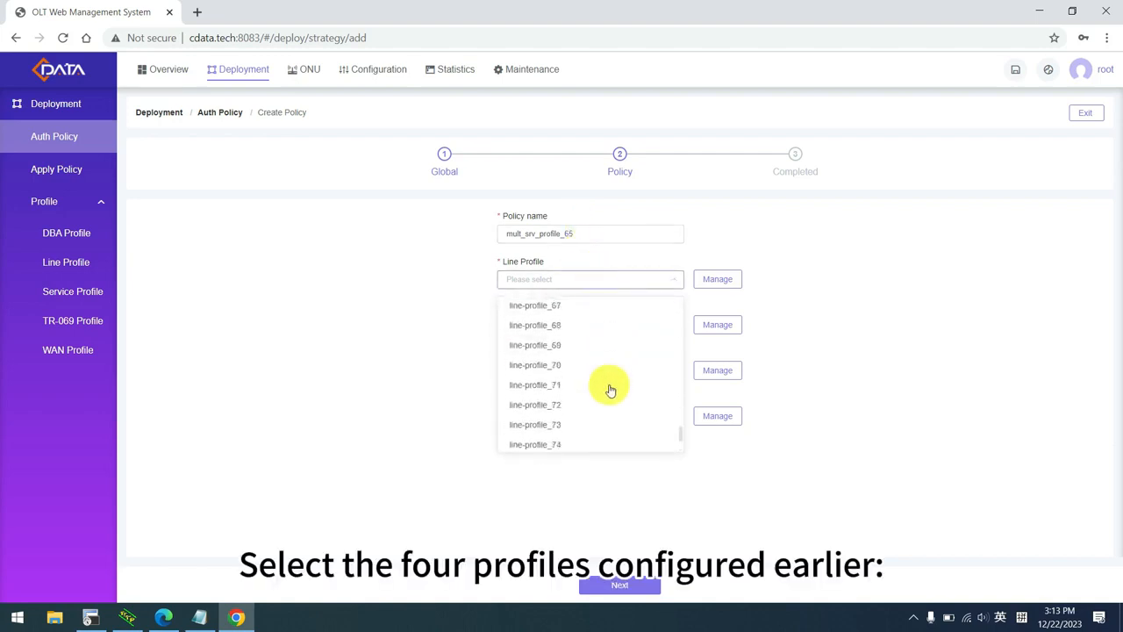
{"action": "scroll", "coordinate": [609, 392], "scroll_direction": "down", "scroll_amount": 2}
{"action": "left_click", "coordinate": [580, 440]}
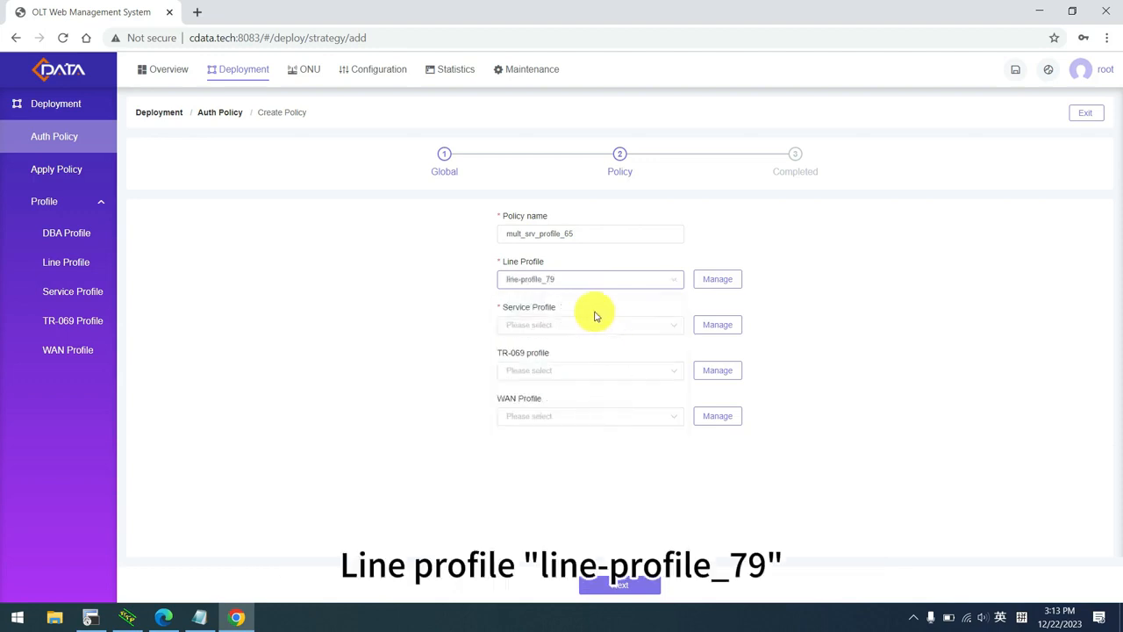
{"action": "left_click", "coordinate": [571, 324]}
{"action": "scroll", "coordinate": [597, 240], "scroll_direction": "down", "scroll_amount": 7}
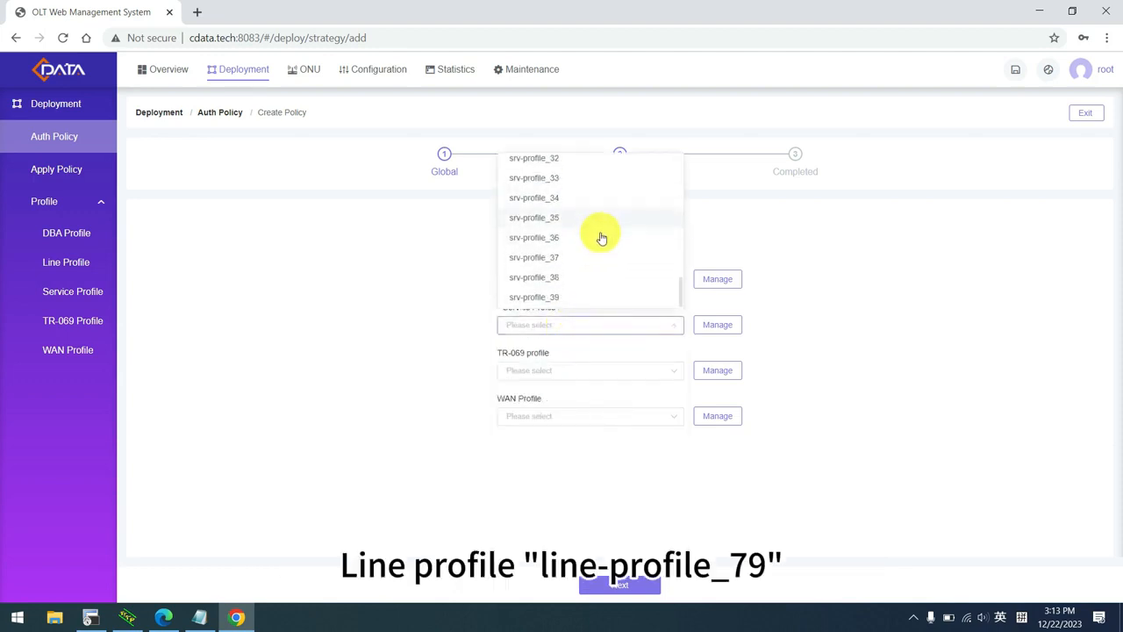
{"action": "scroll", "coordinate": [602, 238], "scroll_direction": "down", "scroll_amount": 10}
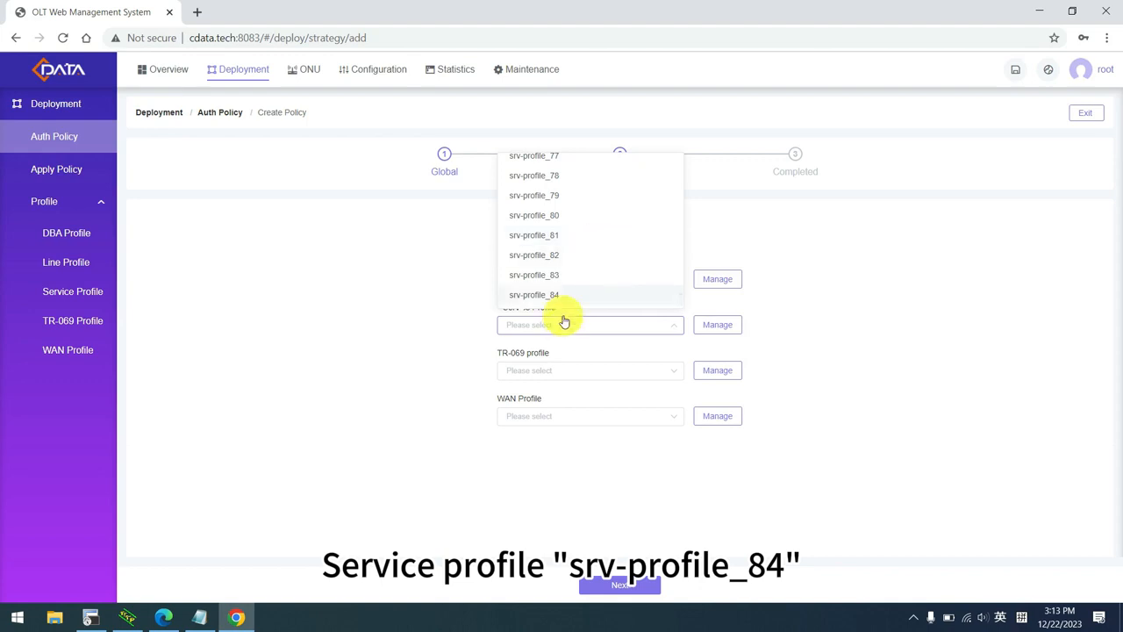
{"action": "left_click", "coordinate": [562, 296]}
Choose tr069-profile_2 and wan-profile_4, then finish creating mult_srv_profile_65.
{"action": "left_click", "coordinate": [555, 377]}
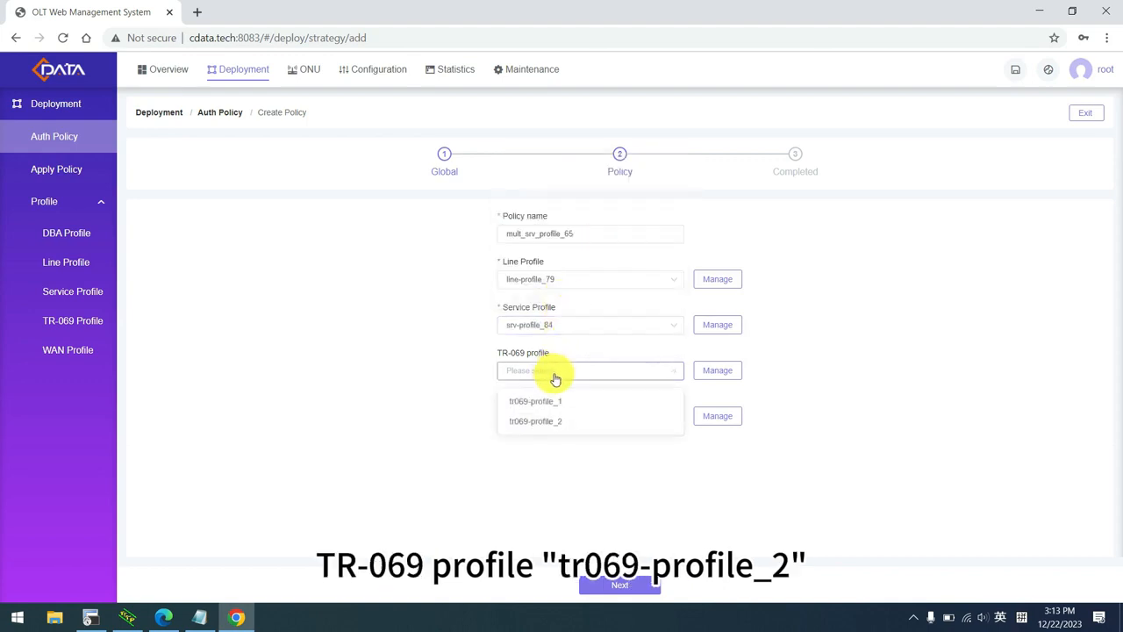
{"action": "left_click", "coordinate": [566, 421]}
{"action": "left_click", "coordinate": [564, 420]}
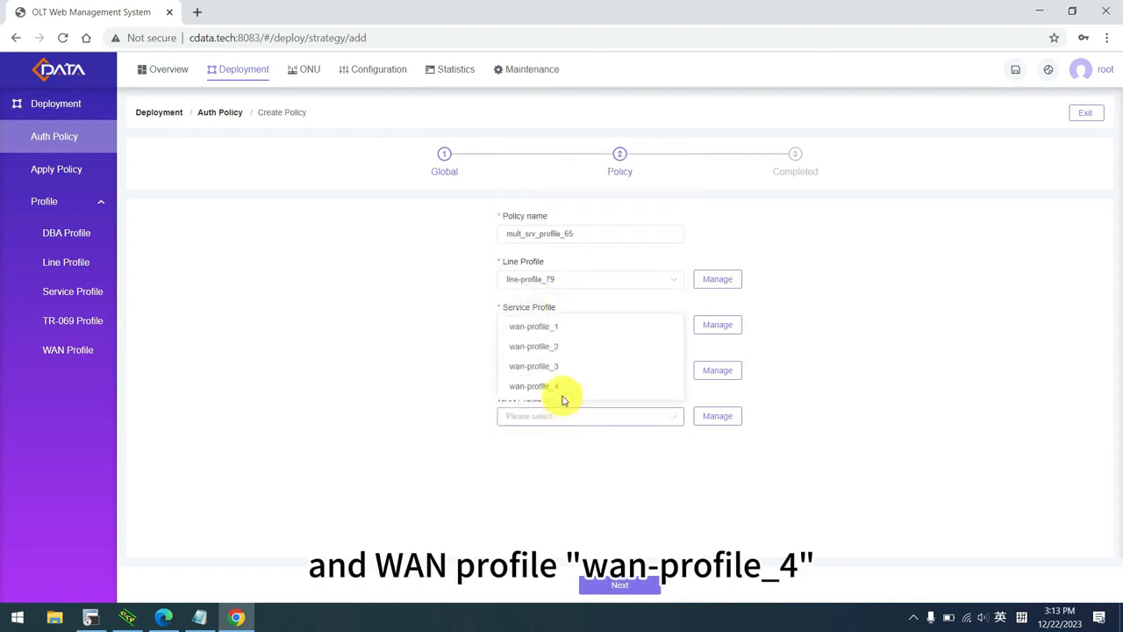
{"action": "left_click", "coordinate": [562, 393]}
{"action": "left_click", "coordinate": [639, 585]}
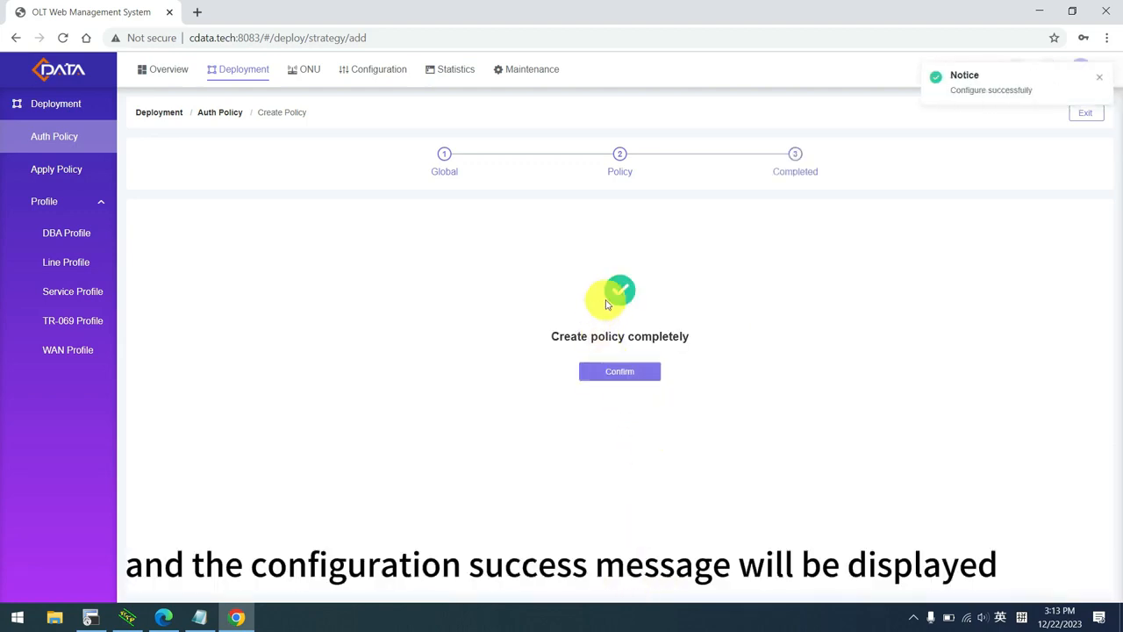
{"action": "left_click", "coordinate": [622, 371]}
Apply the policy to PON 0/0/8 with SN authmode, priority 4 and Any matching.
{"action": "left_click", "coordinate": [654, 362]}
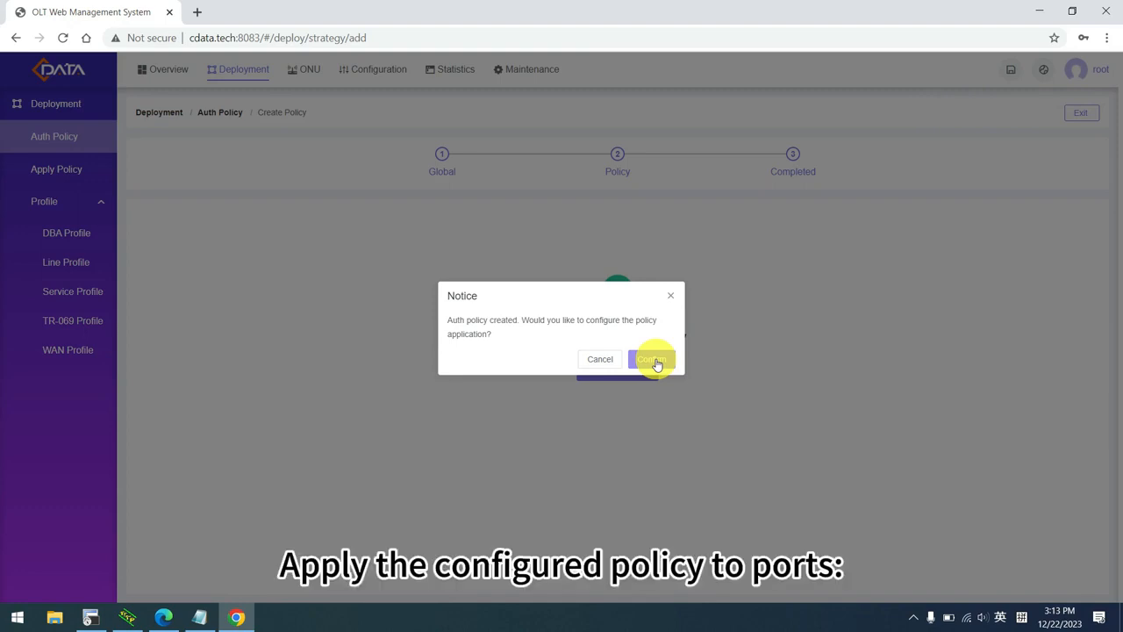
{"action": "left_click", "coordinate": [656, 362]}
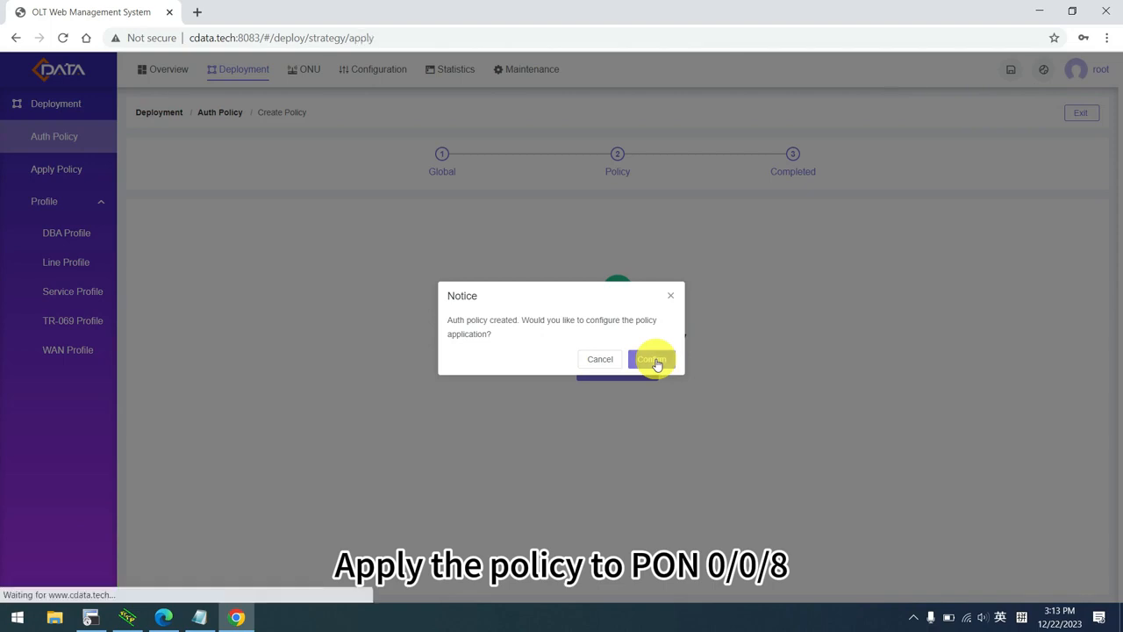
{"action": "left_click", "coordinate": [727, 286]}
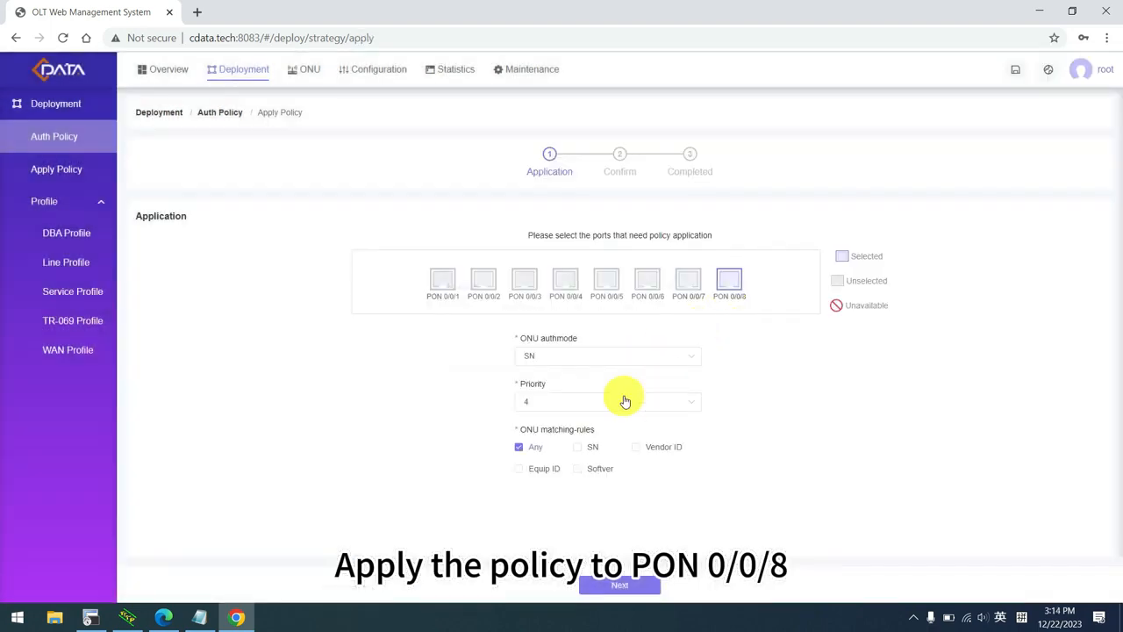
{"action": "left_click", "coordinate": [589, 356]}
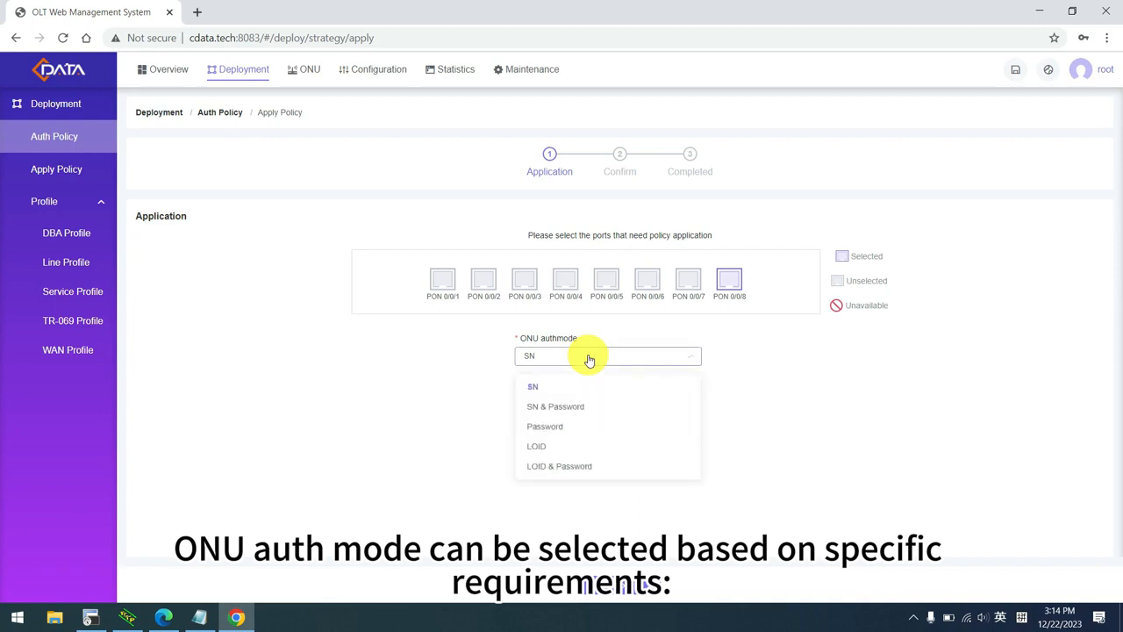
{"action": "left_click", "coordinate": [557, 392]}
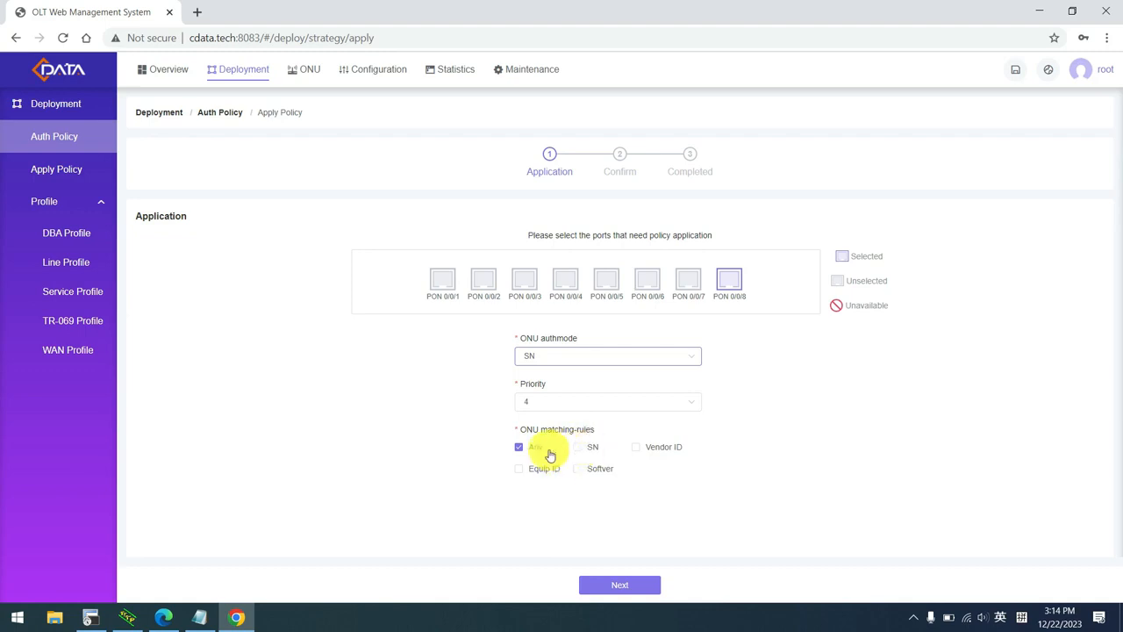
{"action": "left_click", "coordinate": [639, 585]}
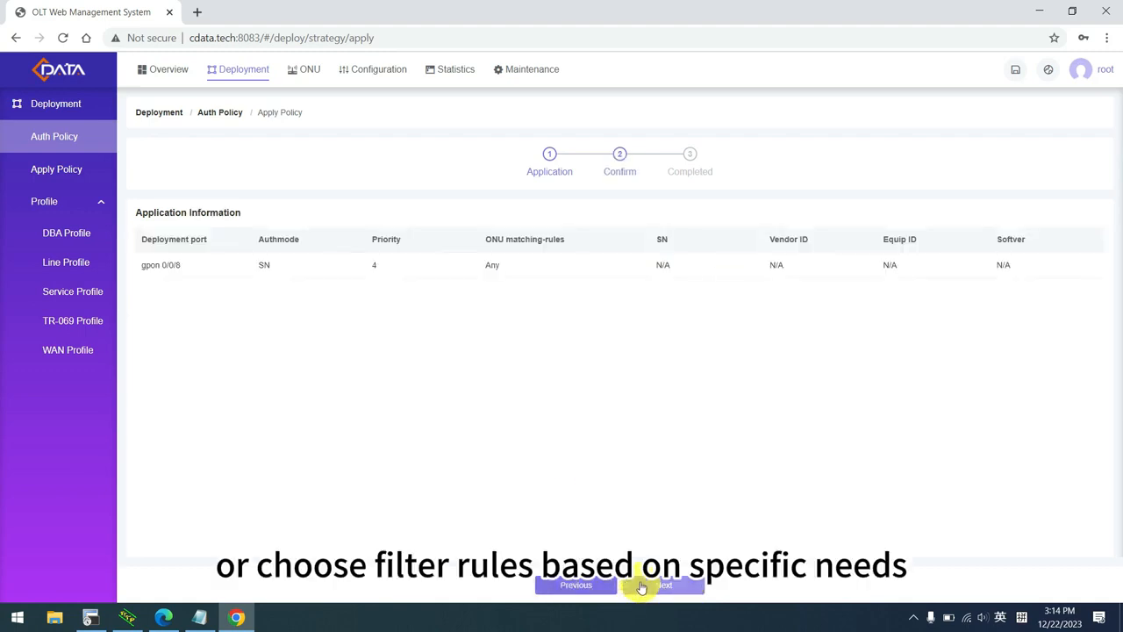
{"action": "left_click", "coordinate": [664, 584]}
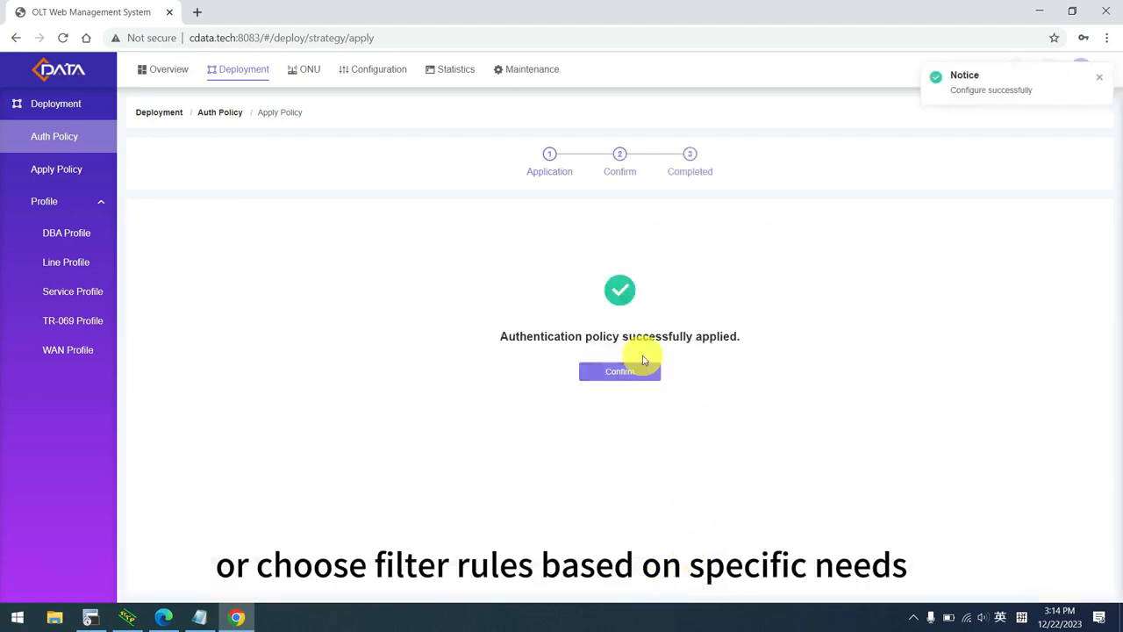
{"action": "left_click", "coordinate": [628, 376]}
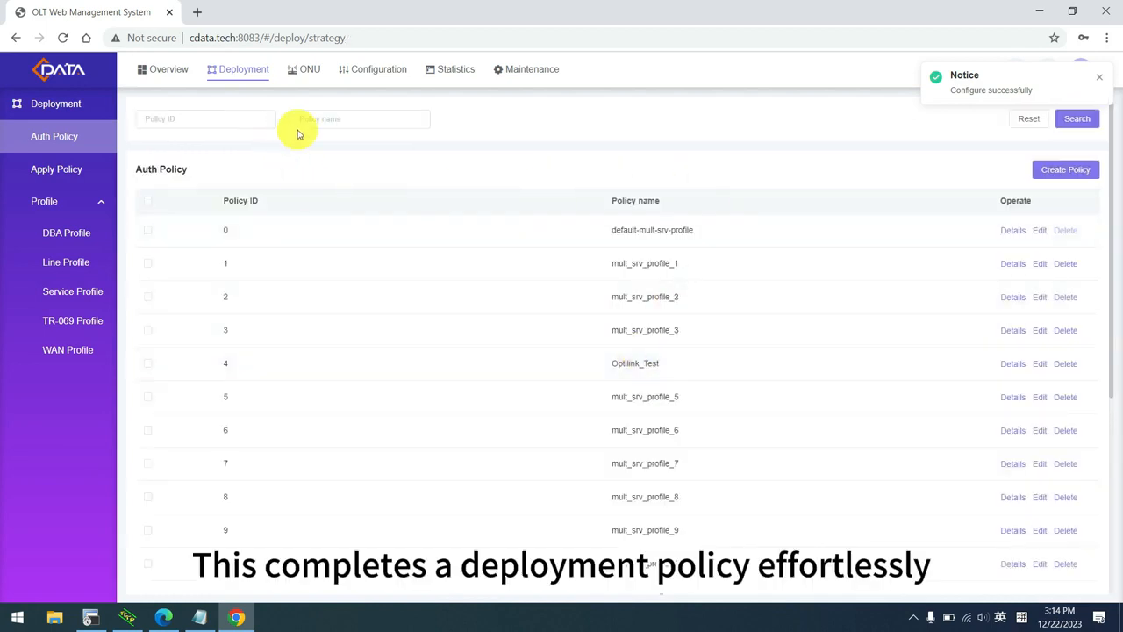